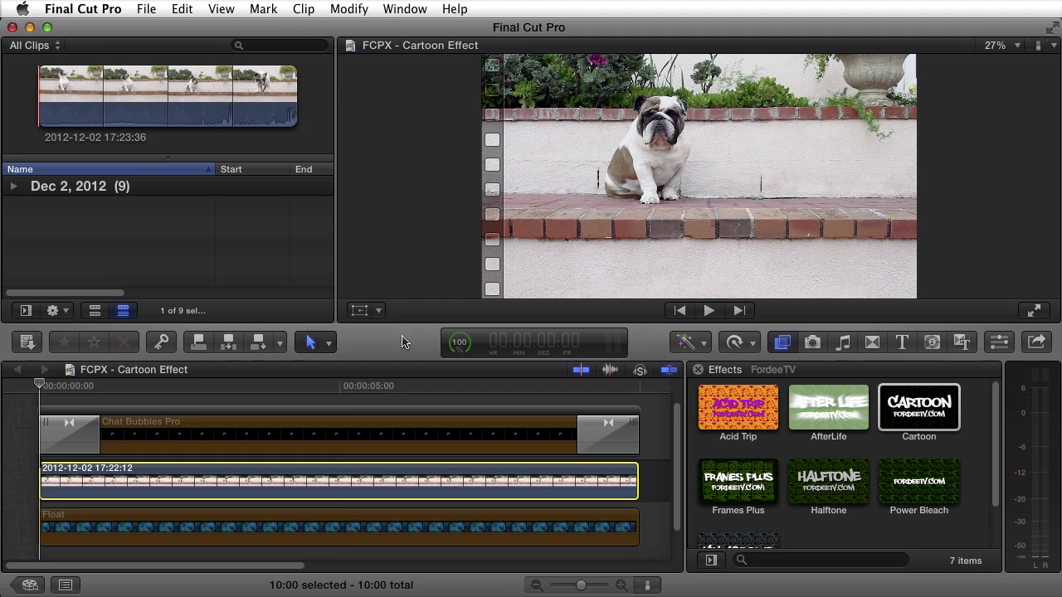
Step: Preview the bulldog clip, then apply the FordeeTV Cartoon effect to it from the Effects browser
key(space)
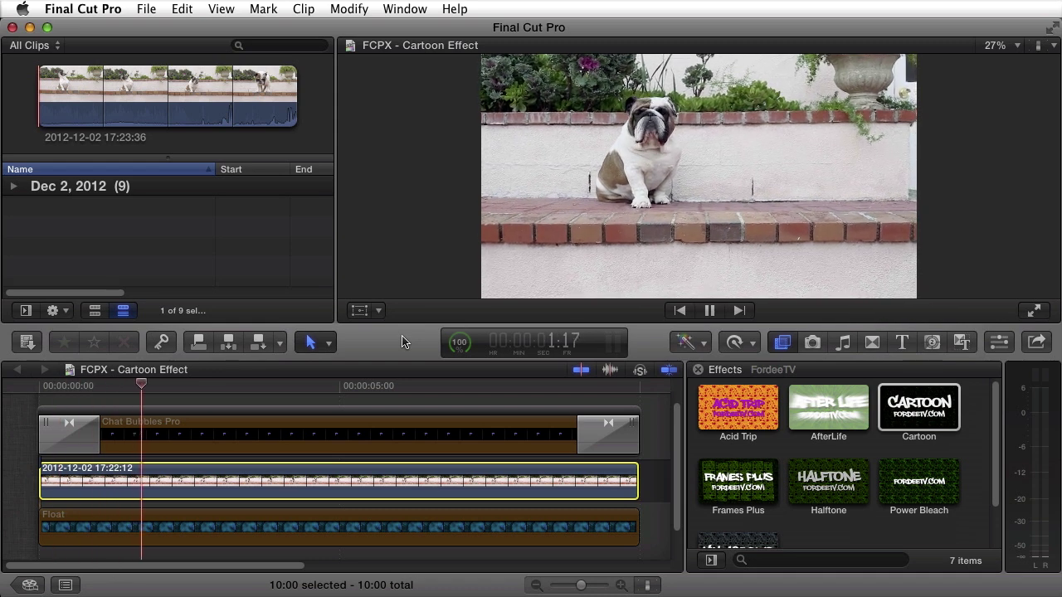
key(space)
key(Home)
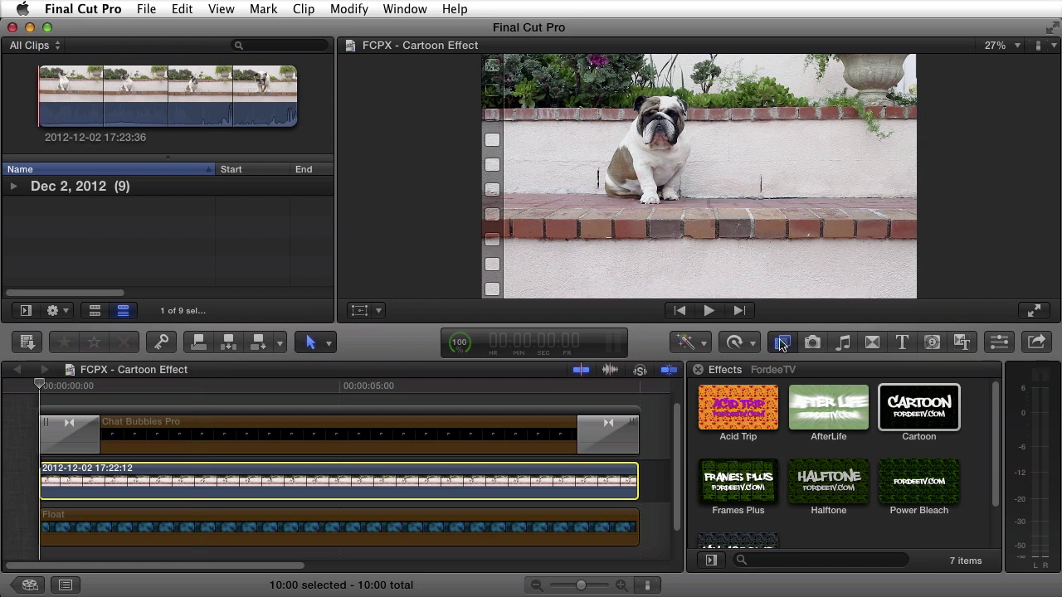
click(899, 426)
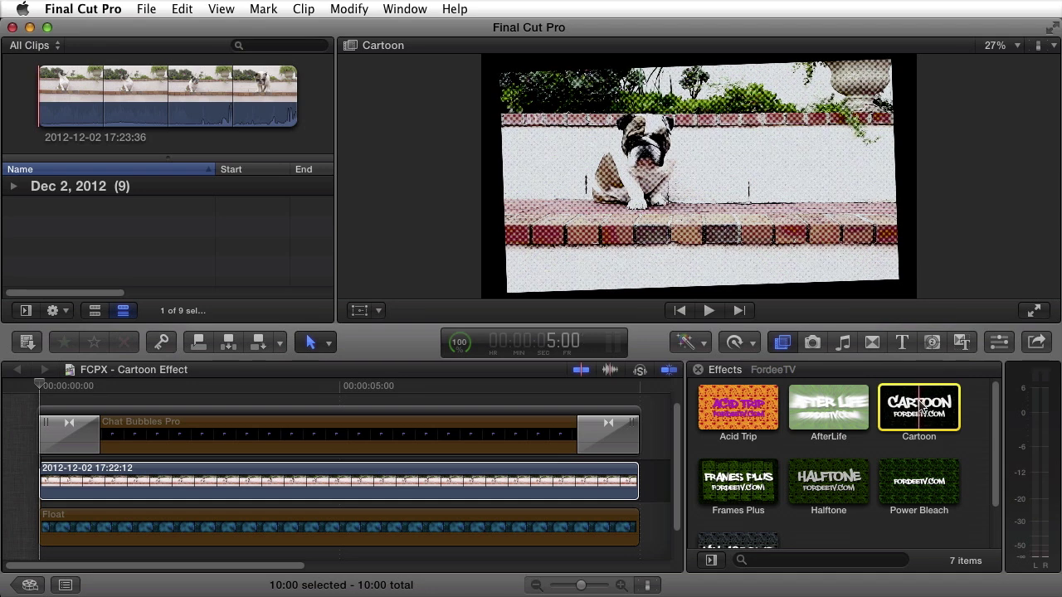
drag(925, 410, 583, 481)
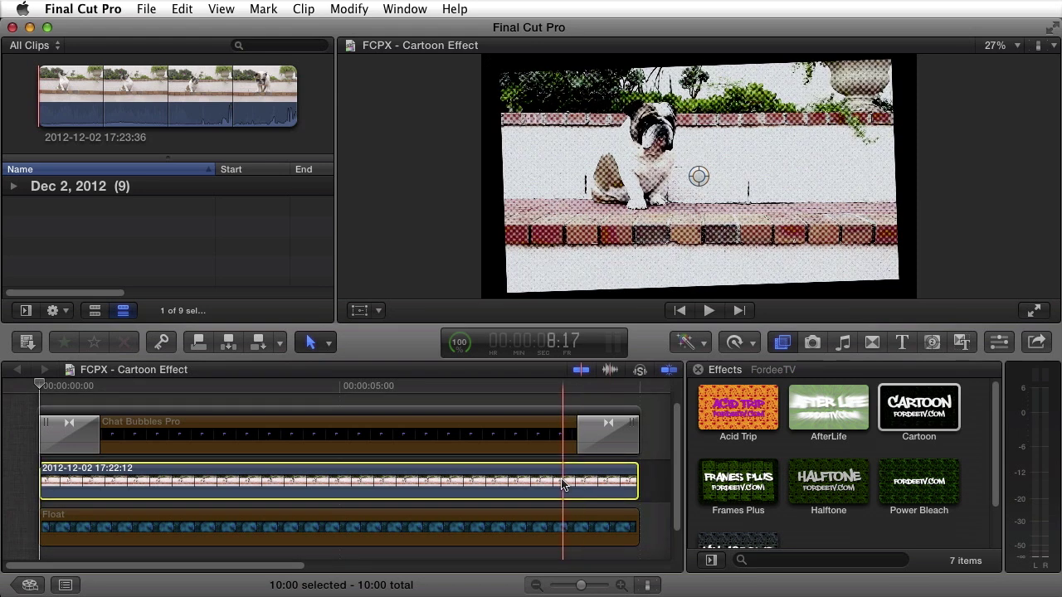
Step: Show the Cartoon parameters, shift the dot pattern left and keyframe Dot Position at the start
click(997, 344)
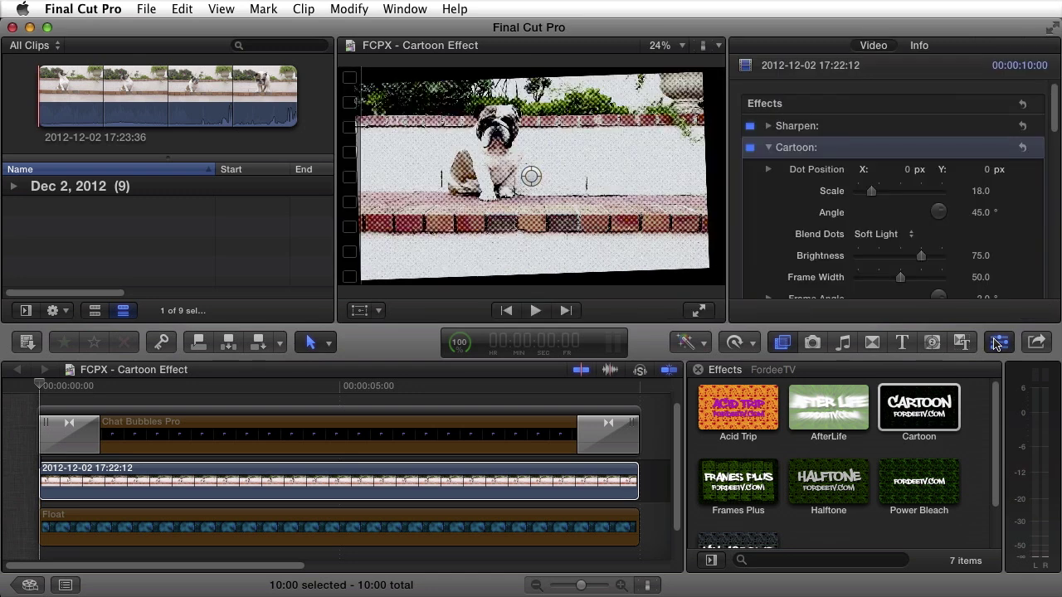
scroll(1052, 124, down, 1)
scroll(1052, 124, down, 3)
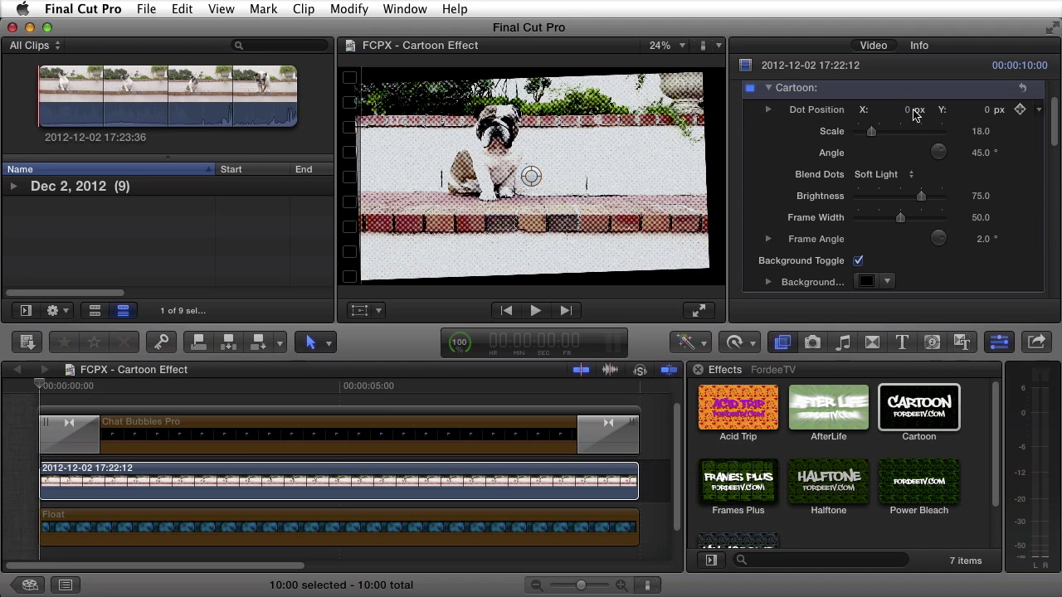
drag(531, 176, 402, 174)
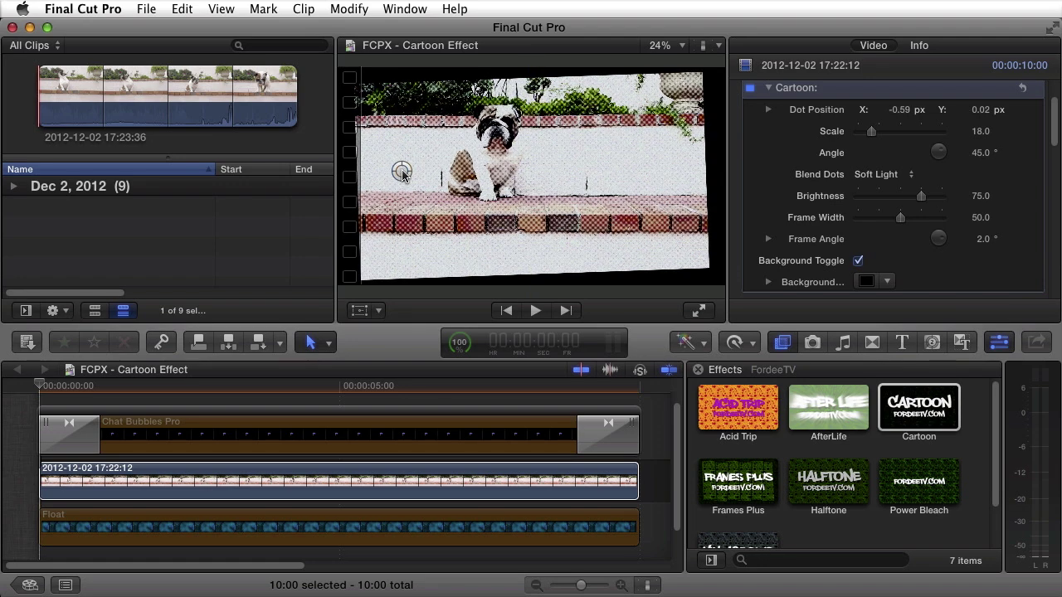
mouse_move(1020, 115)
click(1019, 110)
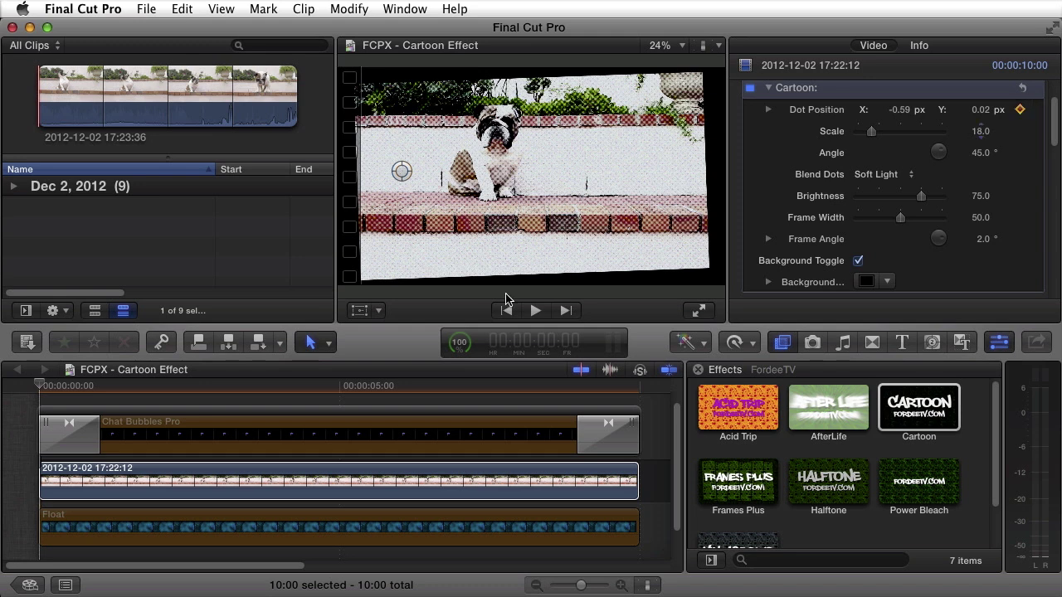
Step: Add a Dot Position keyframe at 9:15 with the dots moved right, viewer at 12.5%
click(653, 395)
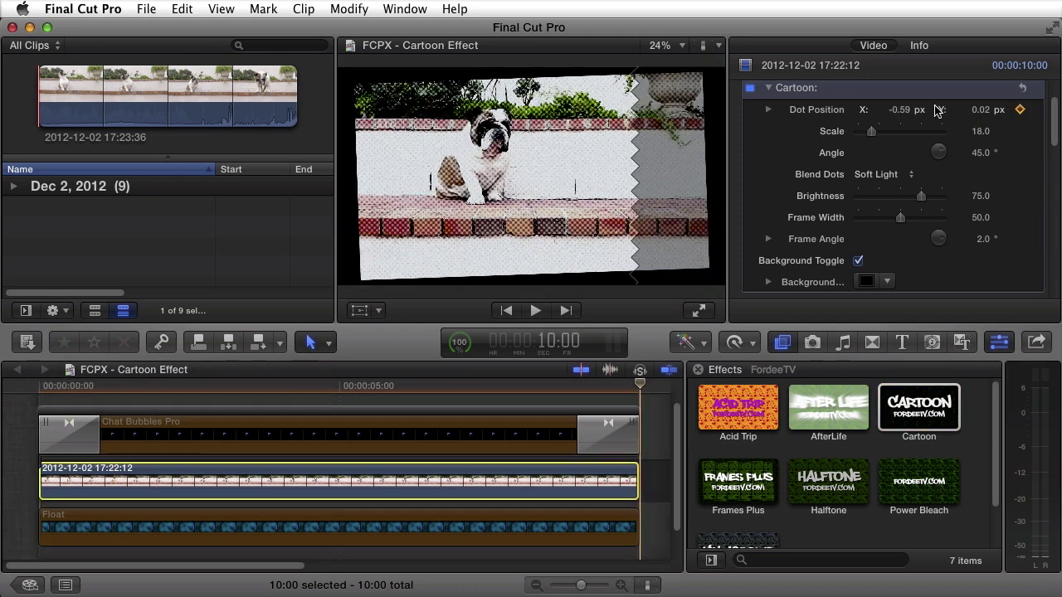
click(617, 390)
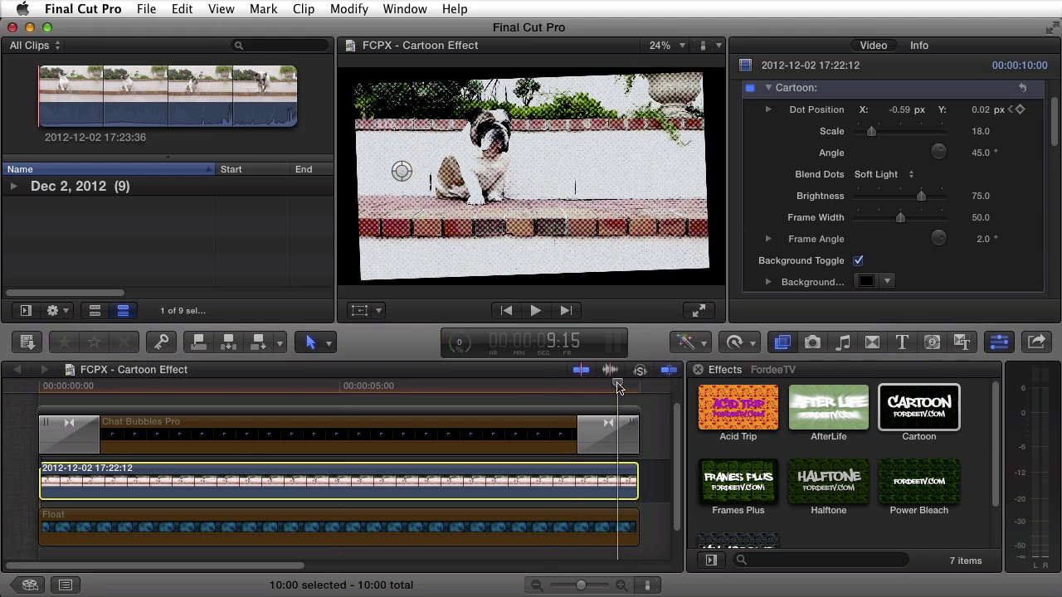
click(1020, 110)
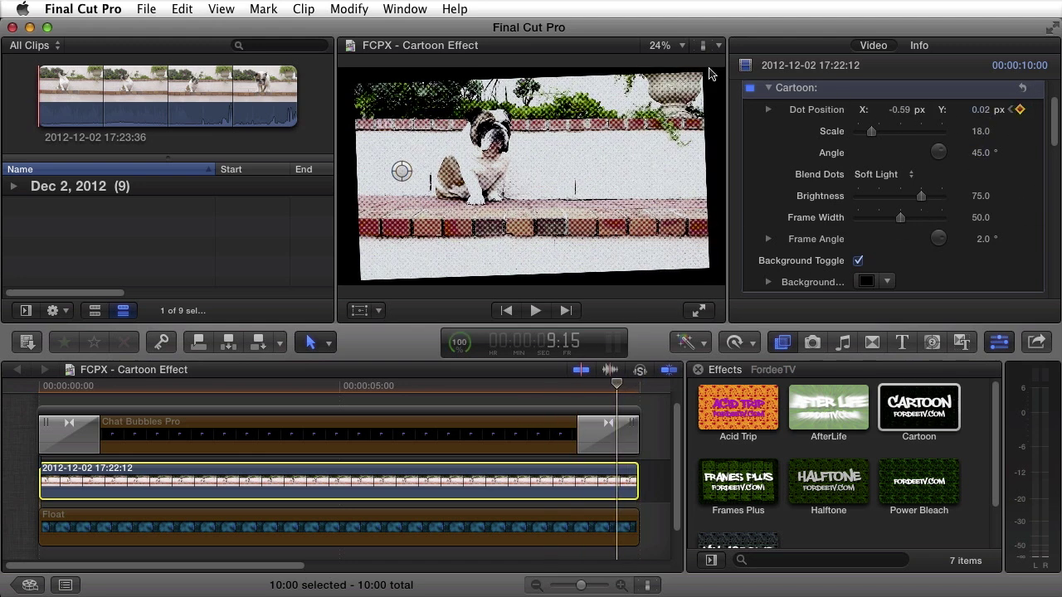
click(673, 46)
click(668, 88)
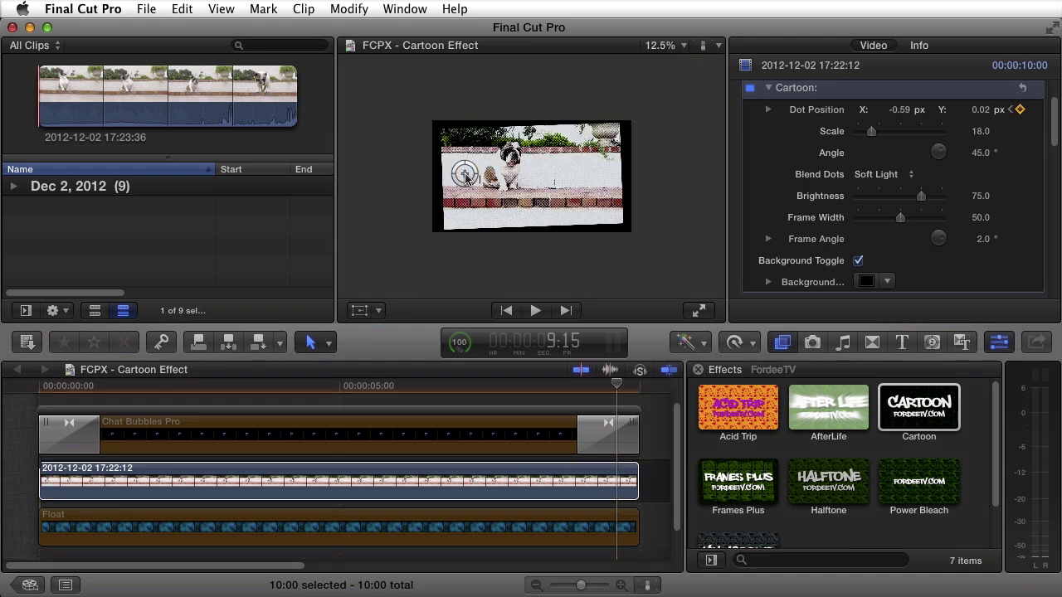
drag(467, 177, 600, 205)
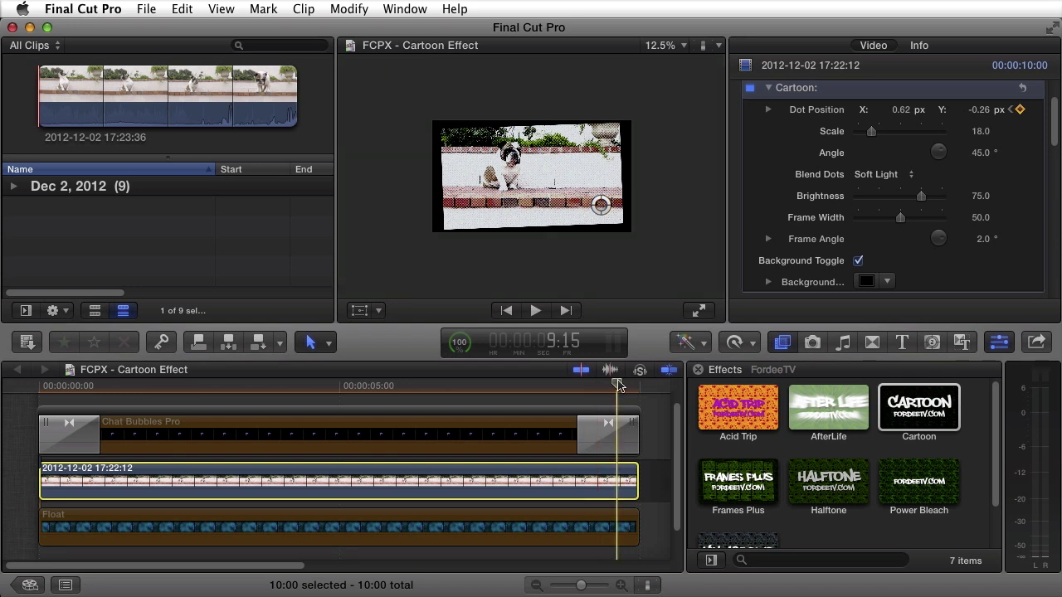
Step: Return to the start, fit the viewer and play back the animated dot pattern
drag(618, 384, 39, 385)
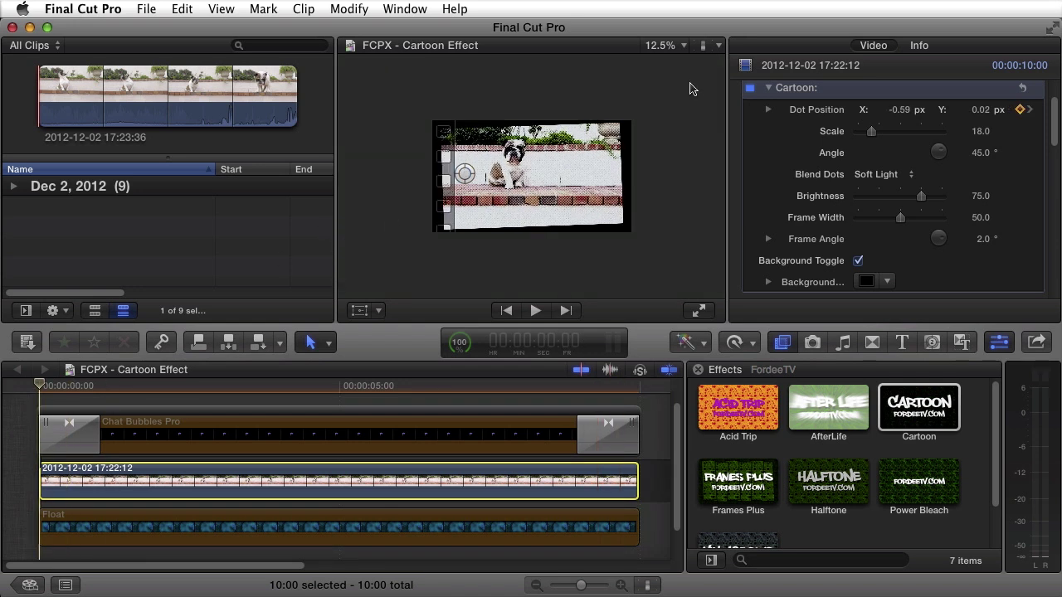
click(669, 45)
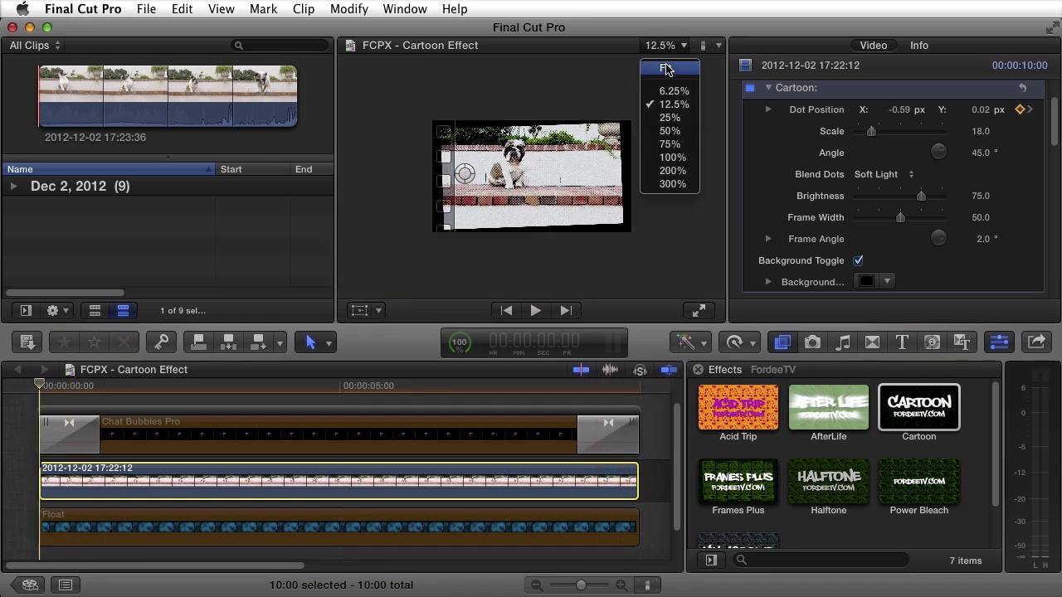
click(666, 69)
key(space)
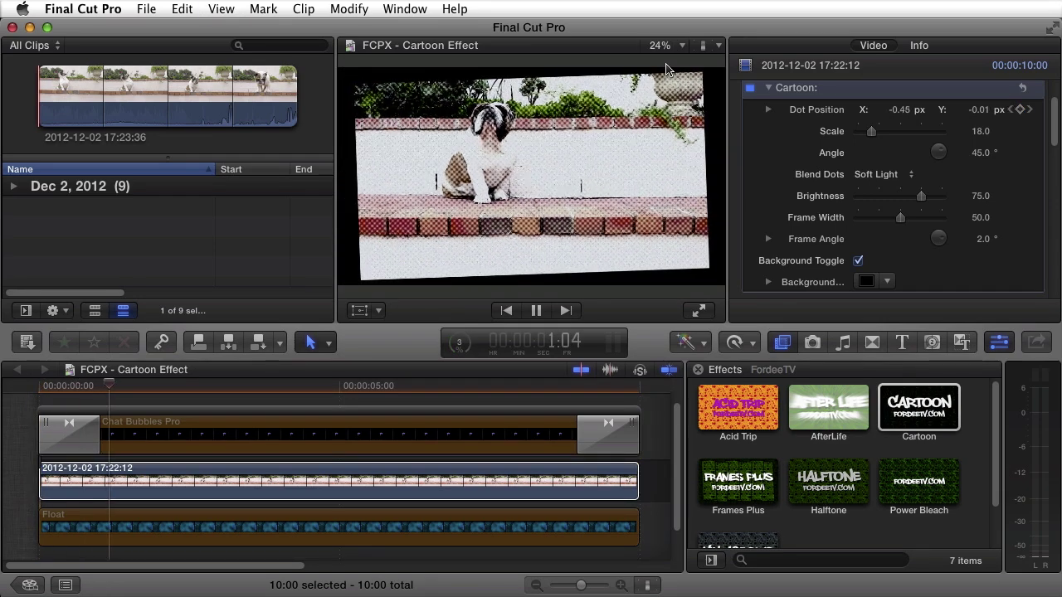
key(space)
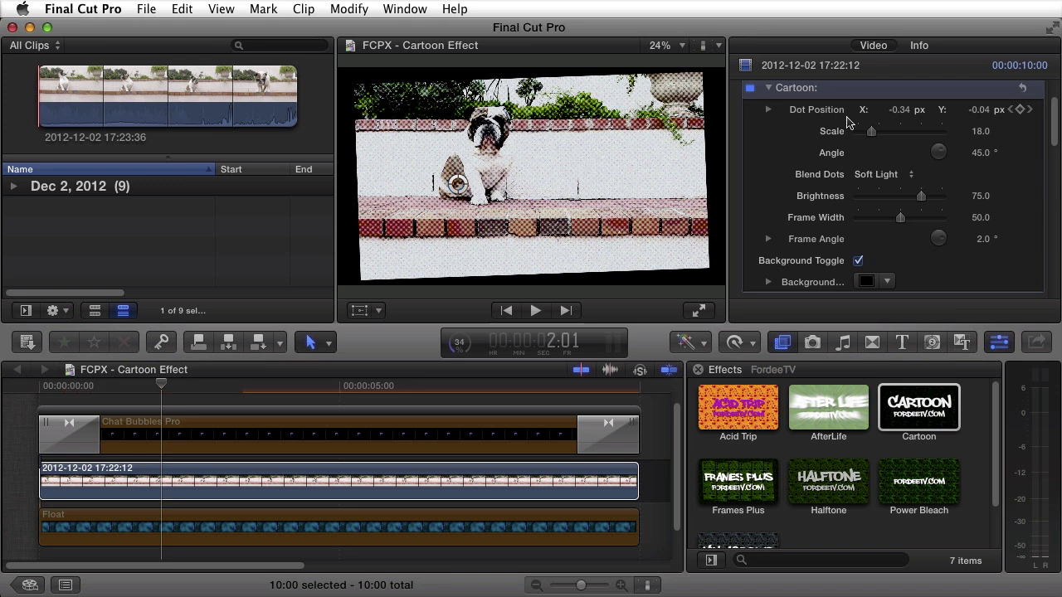
Step: Reset the Cartoon Dot Position to its default 0, 0 and play the clip to check
click(1023, 89)
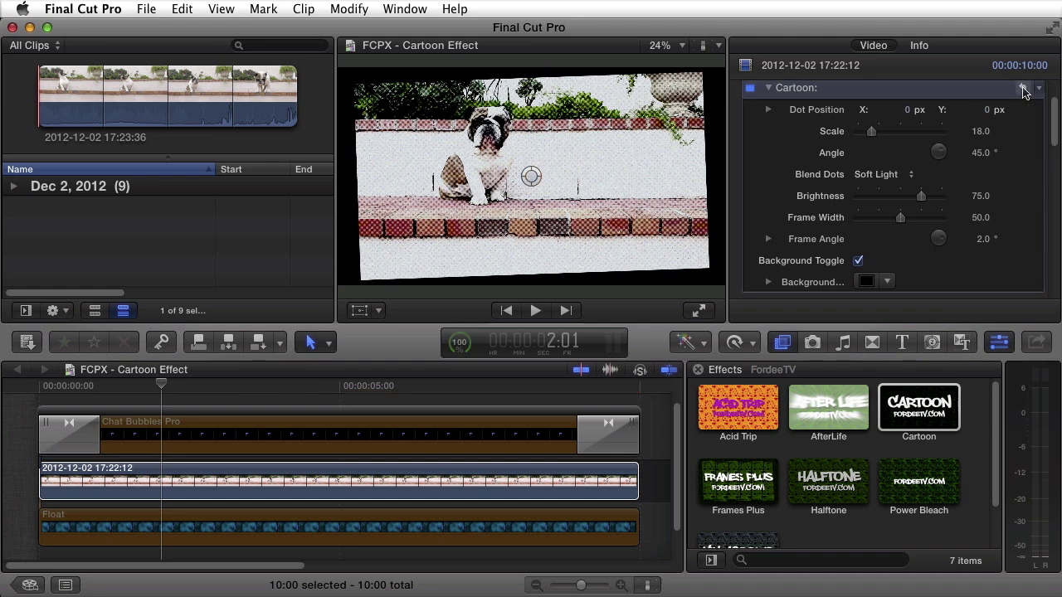
key(space)
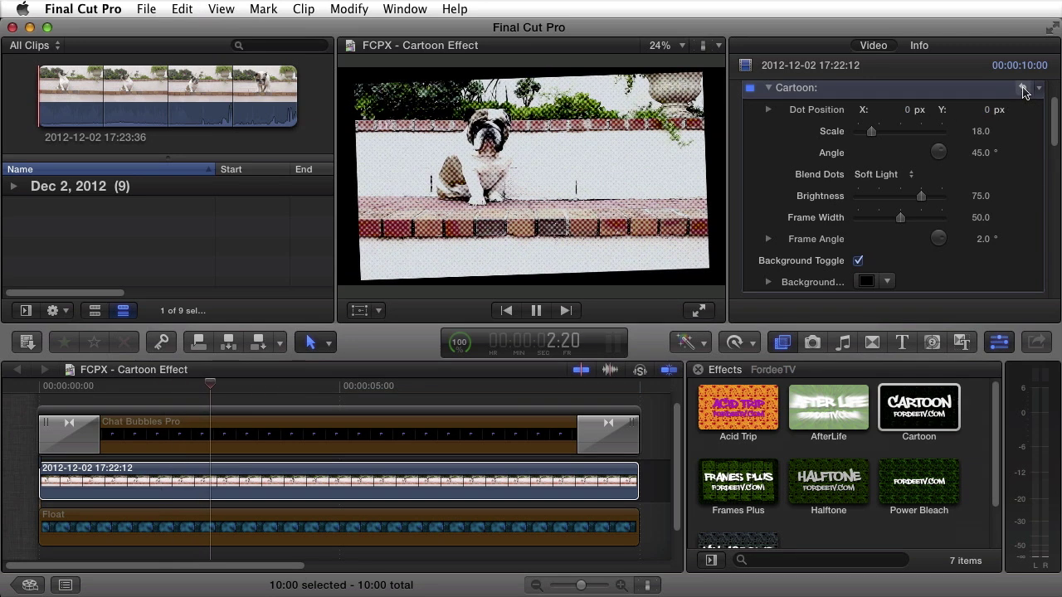
key(space)
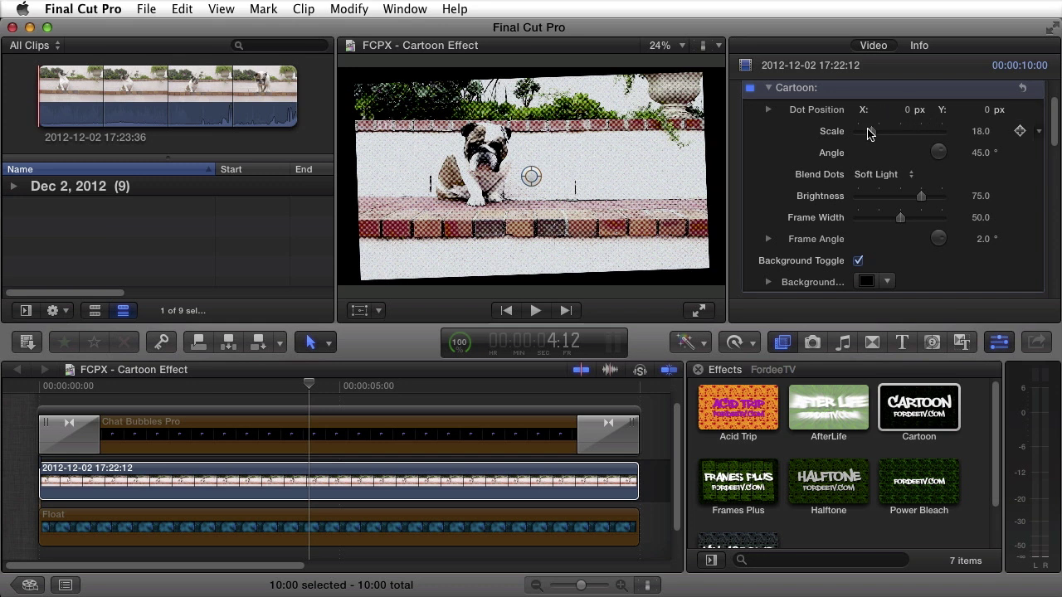
Step: Try a different dot Scale, return it to 18.0, and set the dot Angle to 62.0°
mouse_move(870, 136)
mouse_down()
mouse_move(963, 135)
mouse_move(866, 137)
mouse_up()
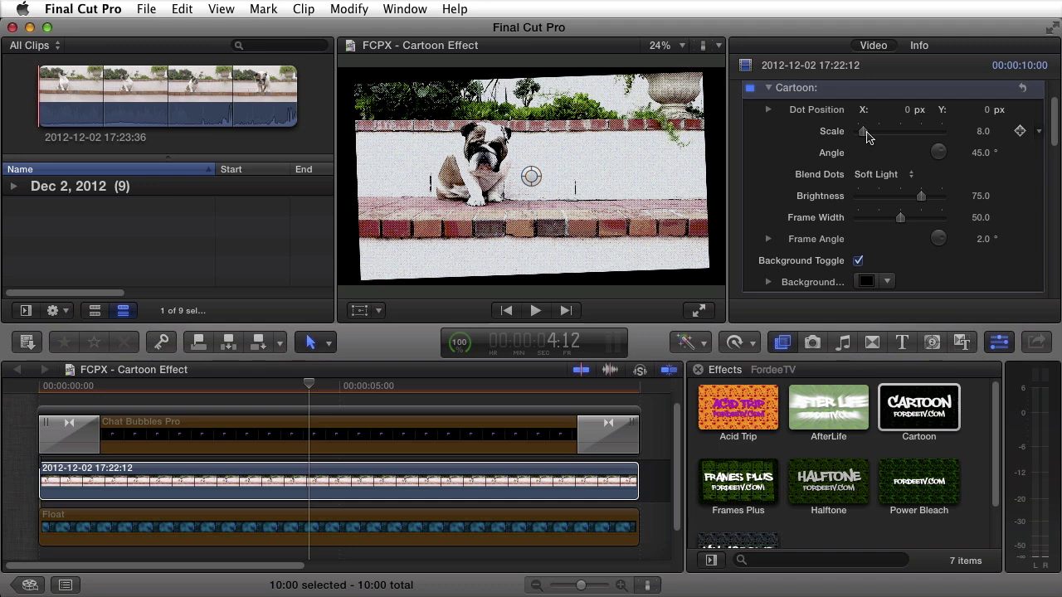
drag(867, 137, 874, 131)
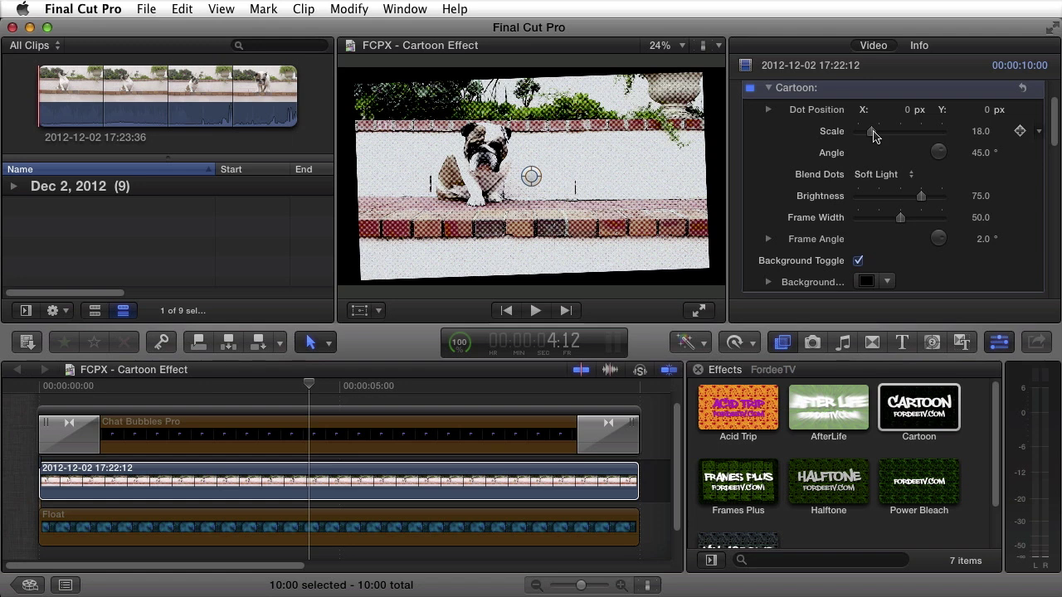
drag(981, 158, 984, 162)
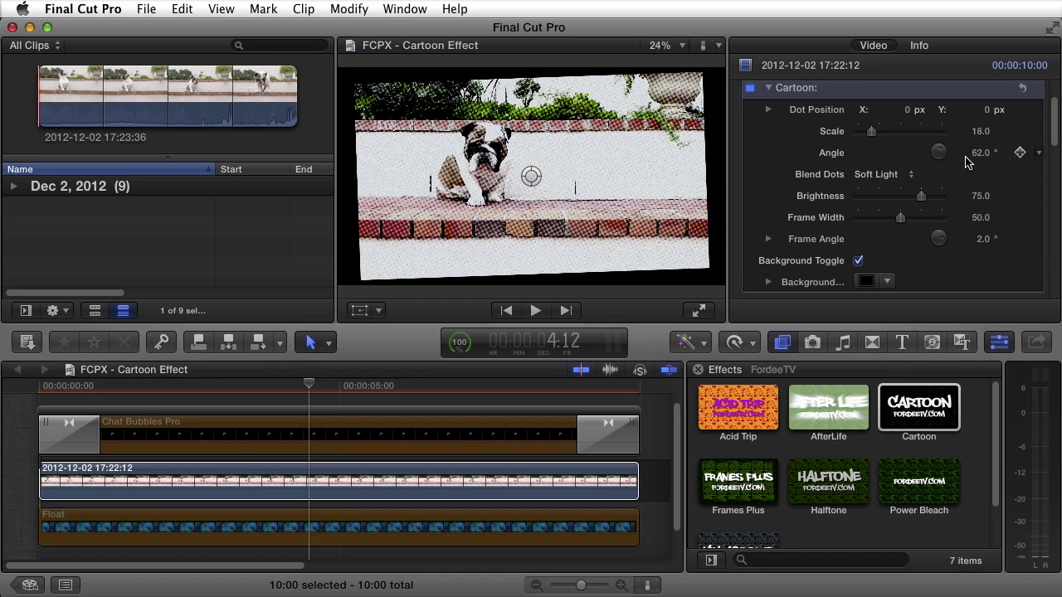
Step: Try Overlay, Hard Light and Normal as the Blend Dots mode
click(879, 176)
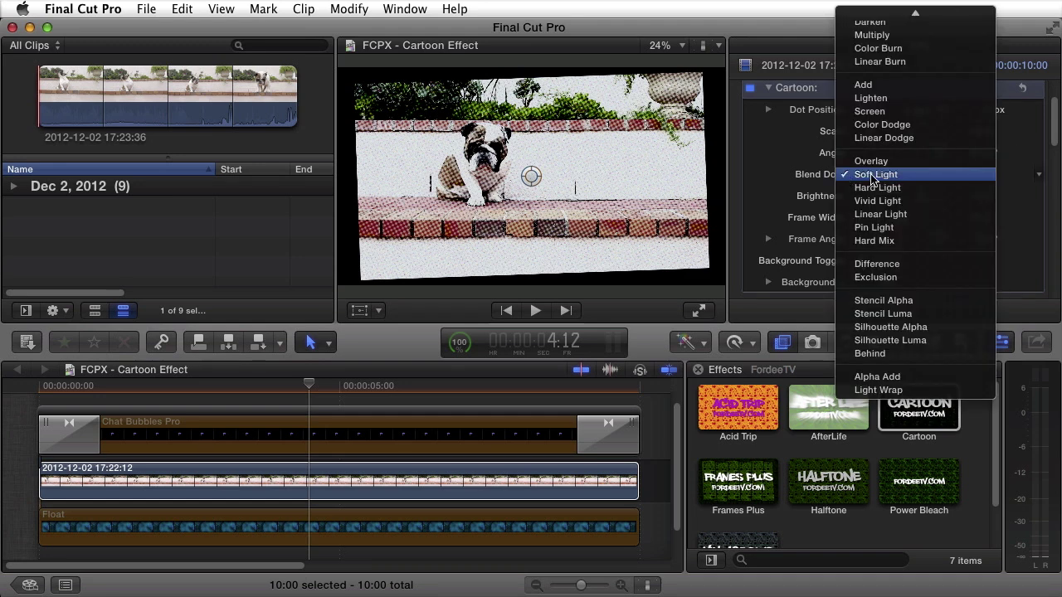
scroll(875, 191, up, 2)
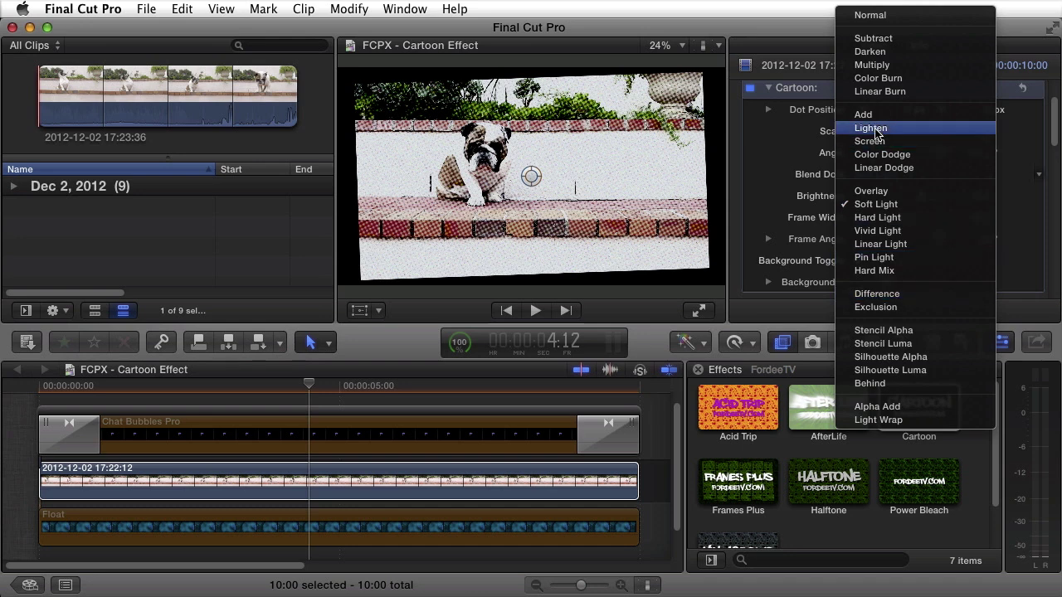
click(863, 192)
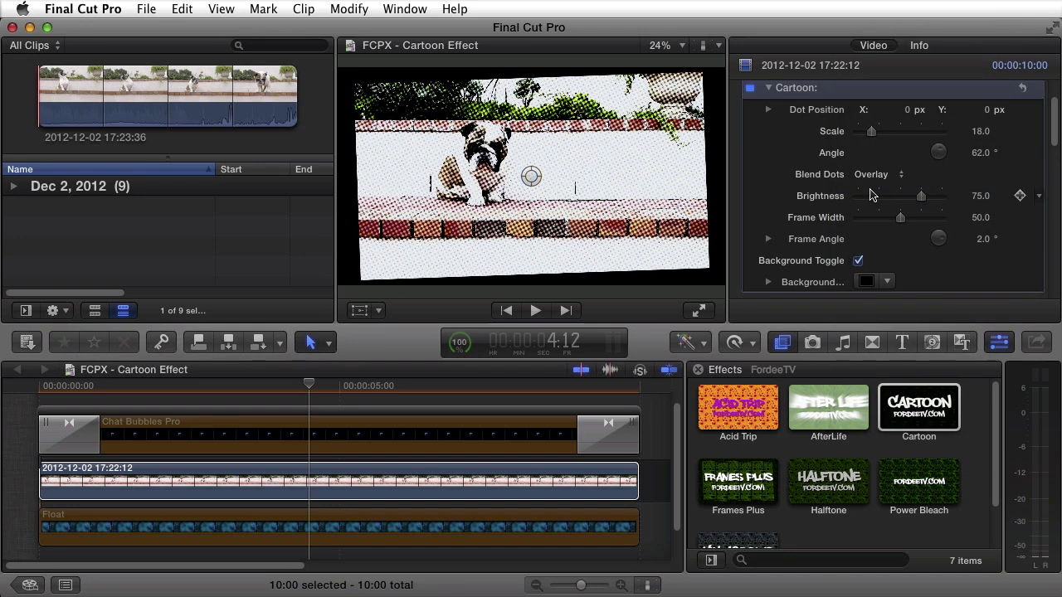
click(871, 174)
click(872, 201)
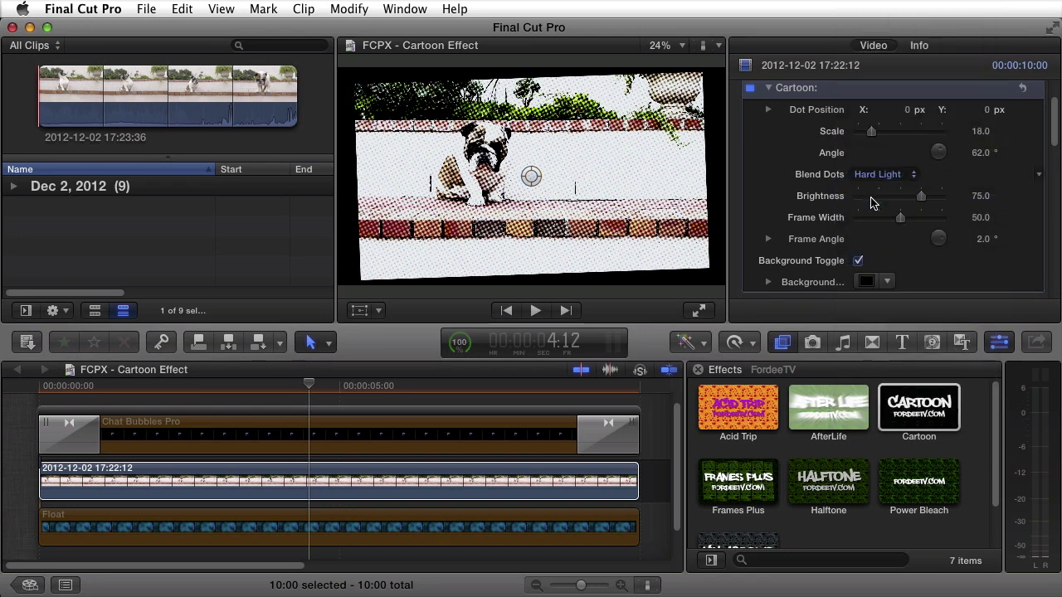
click(872, 176)
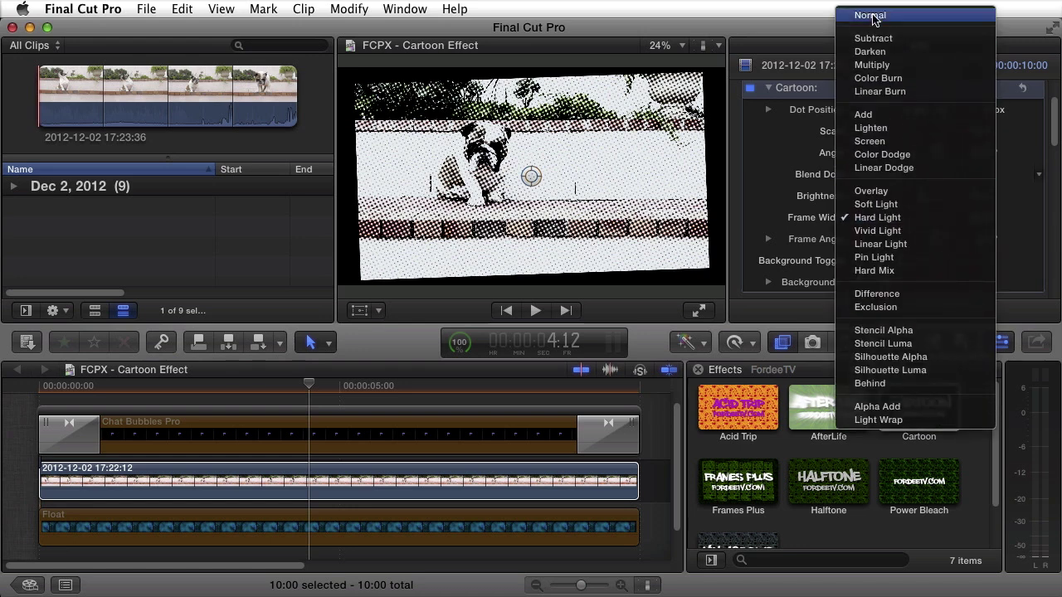
click(871, 15)
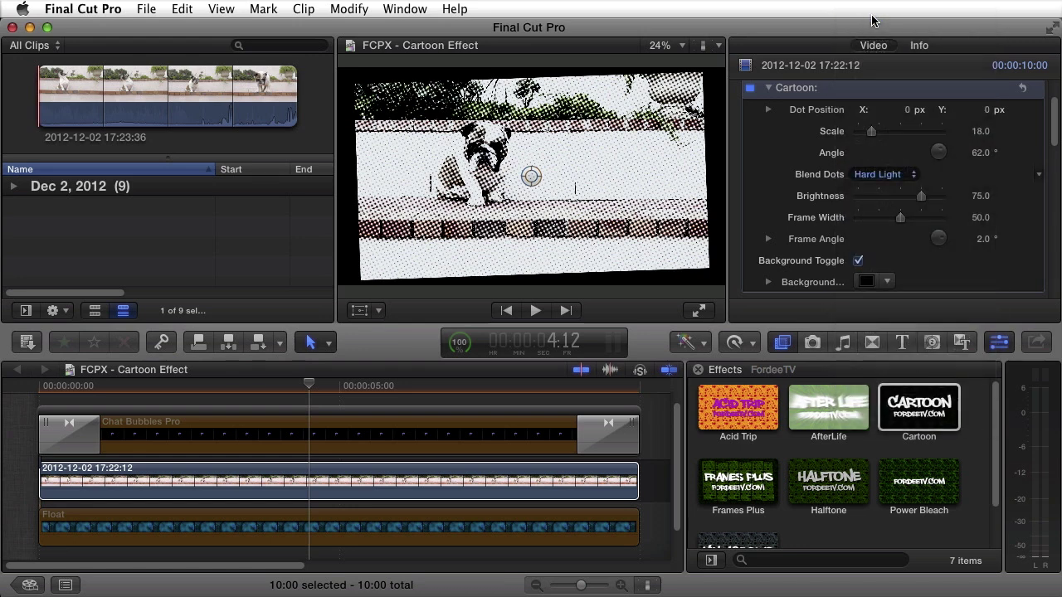
Step: Compare Multiply, Hard Light and Overlay, then settle Blend Dots on Soft Light
click(866, 175)
key(Escape)
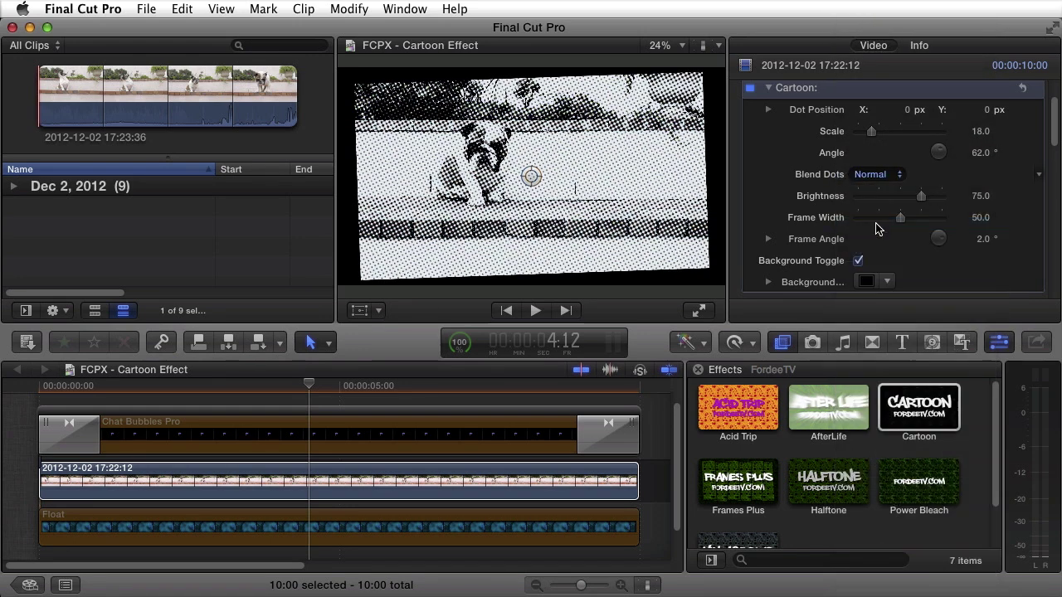
click(871, 174)
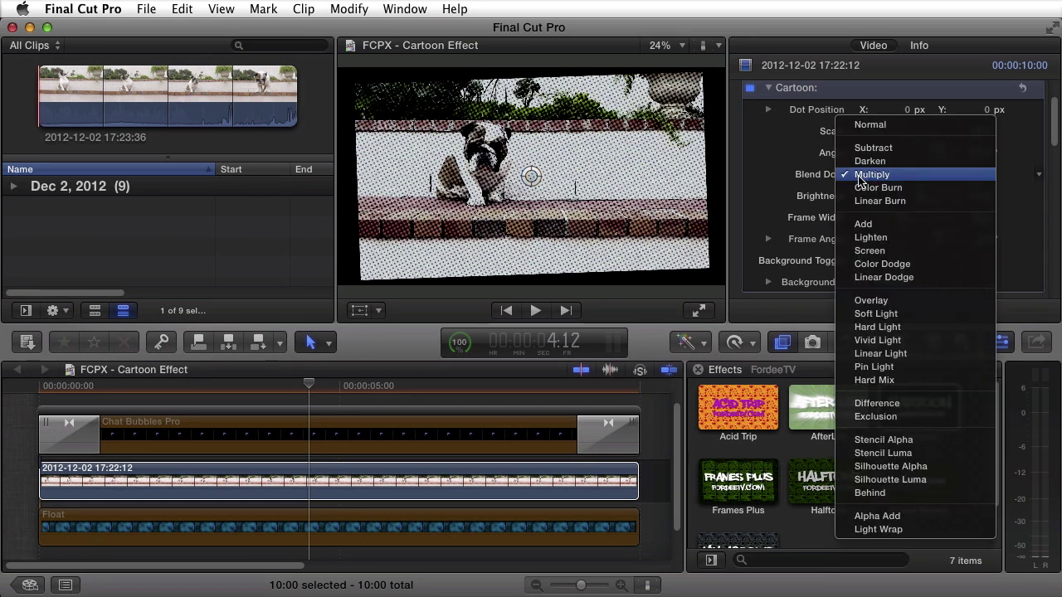
click(877, 327)
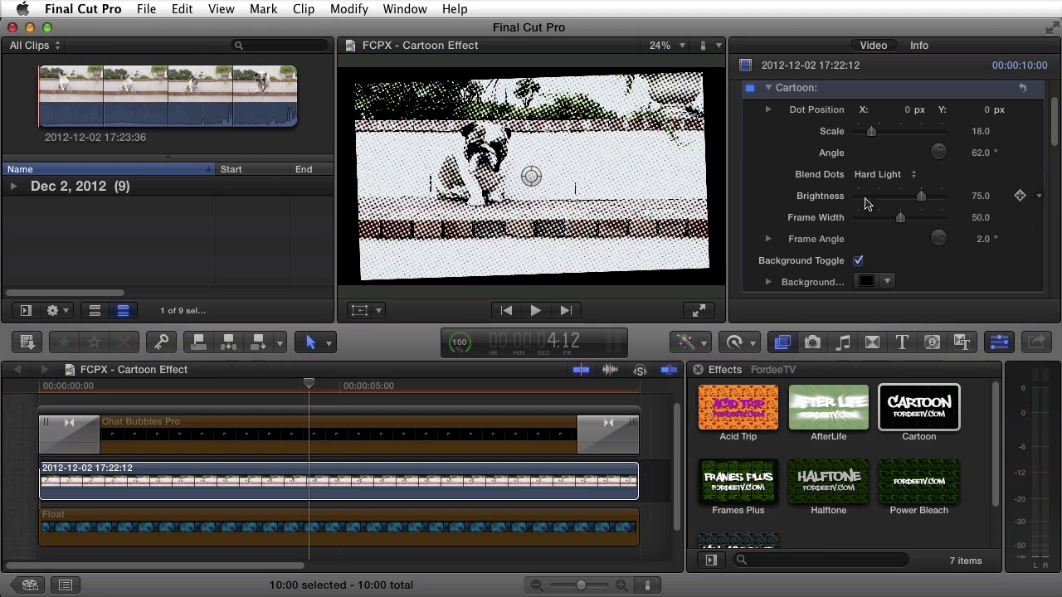
click(863, 179)
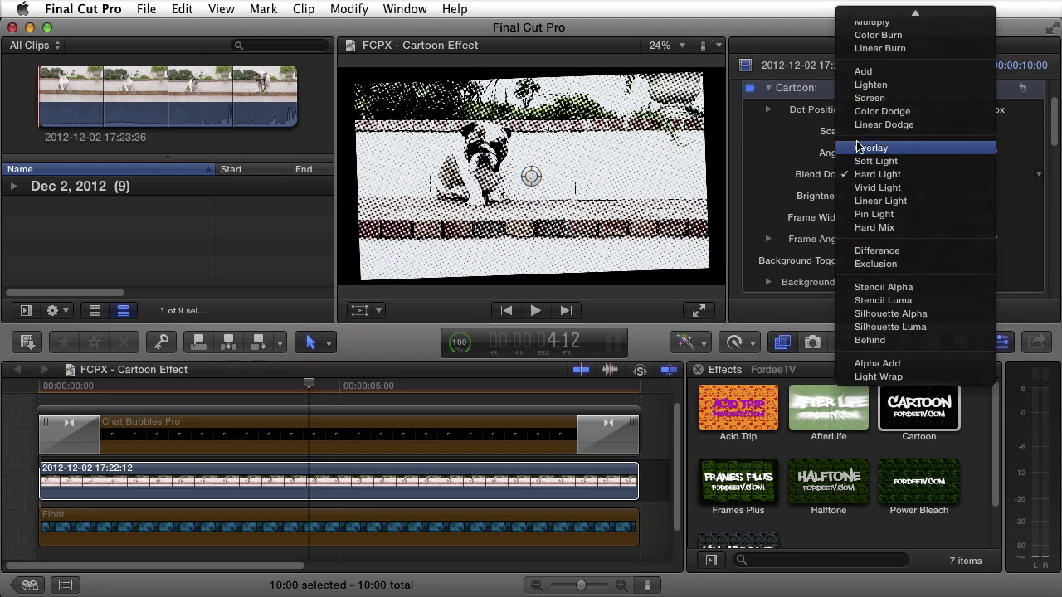
click(859, 146)
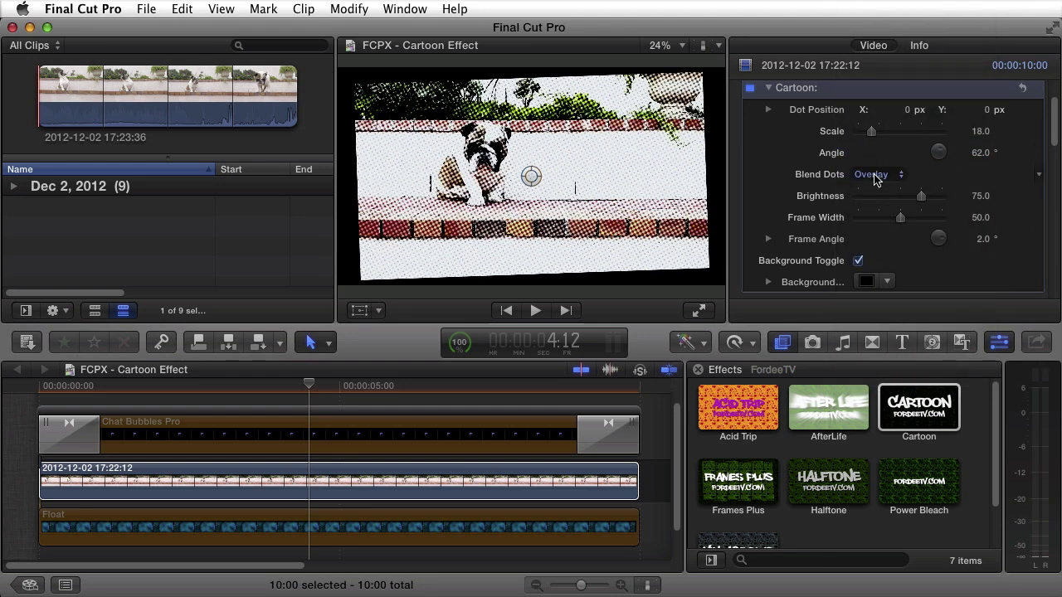
click(877, 176)
click(879, 196)
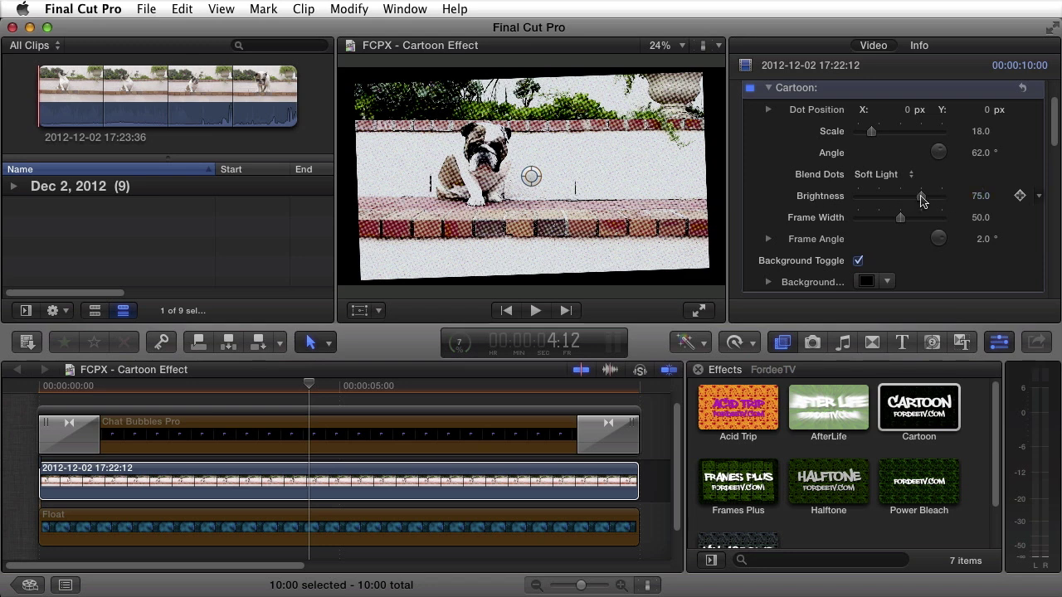
Step: Drag the Cartoon Brightness slider around, ending at 65.79
drag(920, 200, 1033, 211)
mouse_move(918, 207)
mouse_down()
mouse_move(900, 206)
mouse_move(922, 206)
mouse_move(913, 199)
mouse_up()
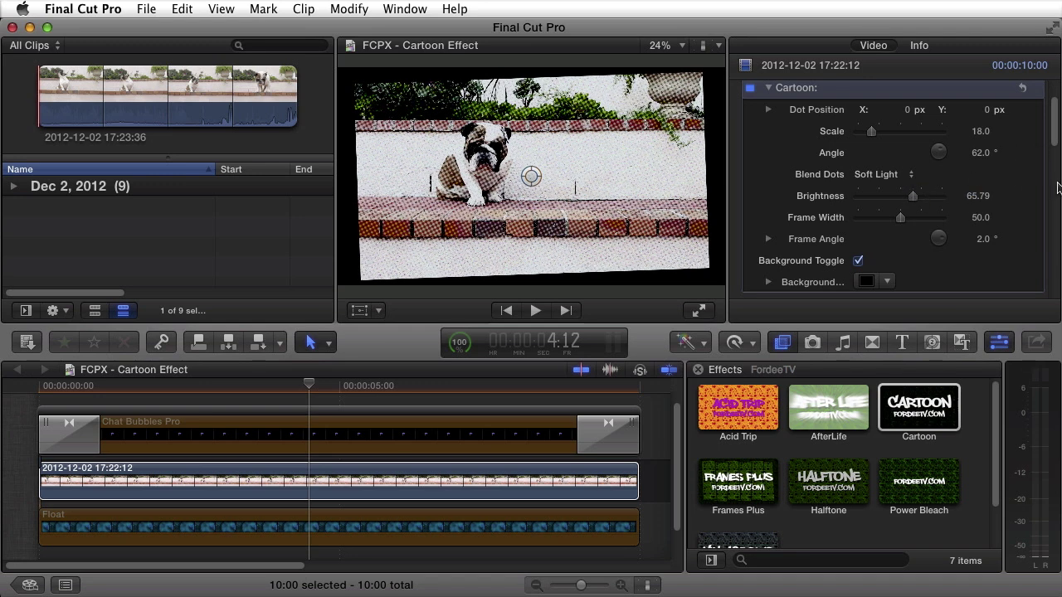
Step: Set the dot Scale to 22.0, inspecting dots at 100% zoom before returning the viewer to Fit
drag(871, 131, 875, 131)
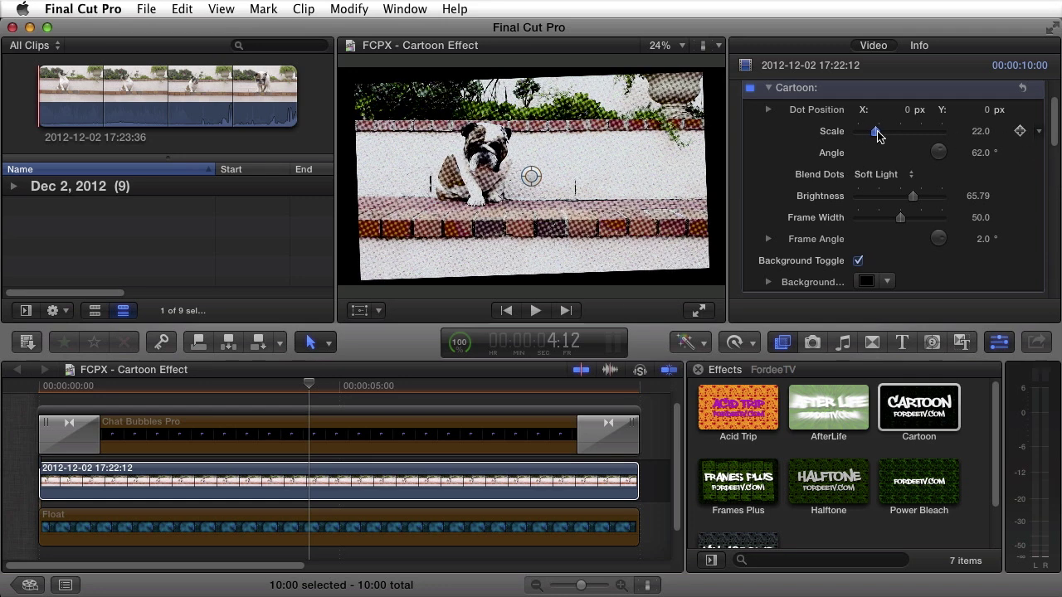
click(663, 47)
click(661, 157)
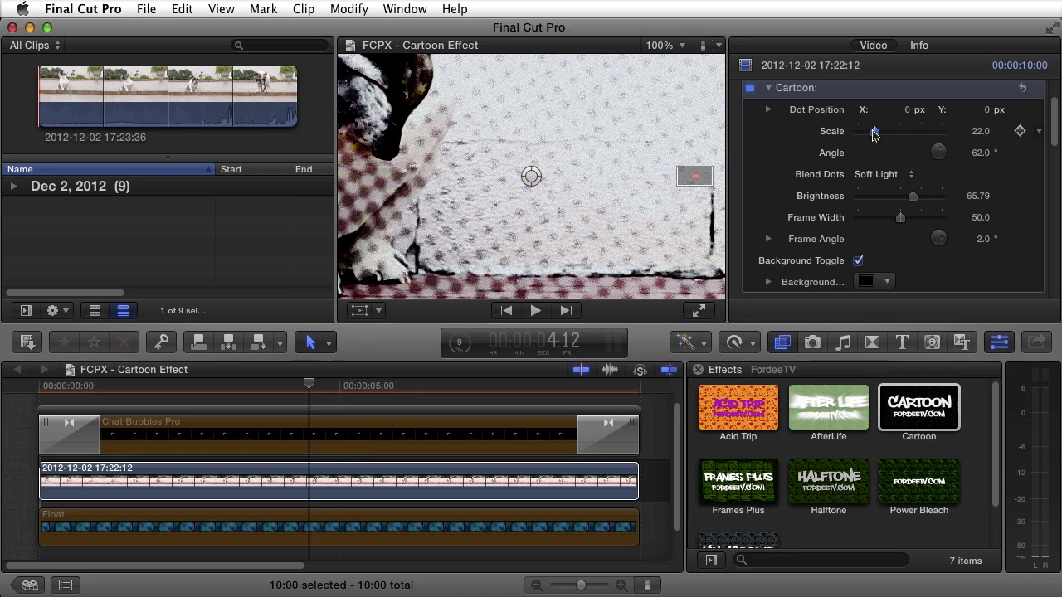
drag(874, 135, 873, 135)
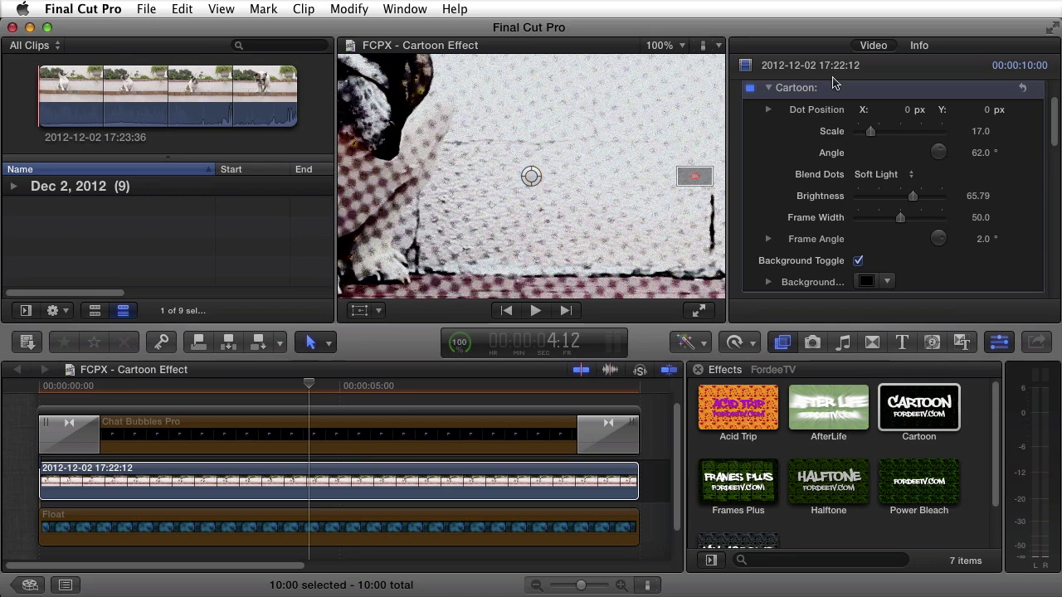
click(651, 48)
click(666, 68)
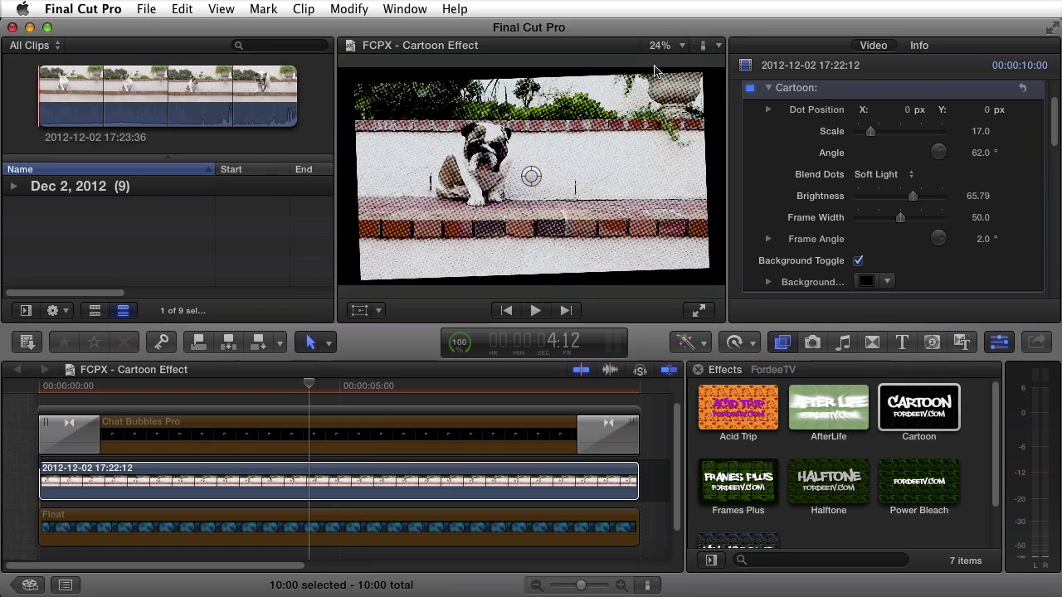
drag(867, 139, 875, 137)
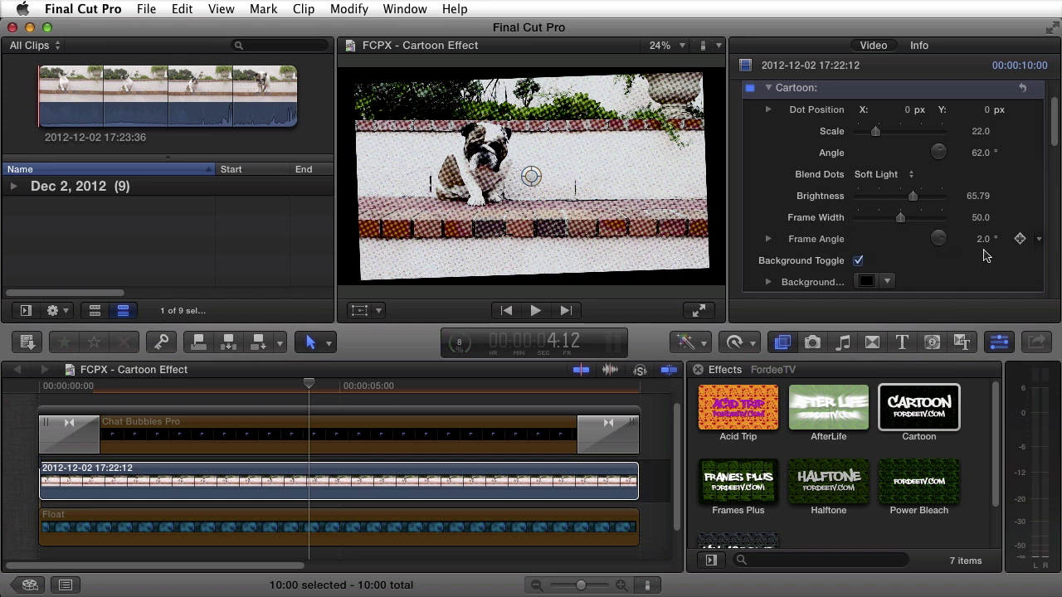
Step: Try Frame Width 0 and a Frame Angle of -2 on the Cartoon effect
drag(901, 219, 706, 222)
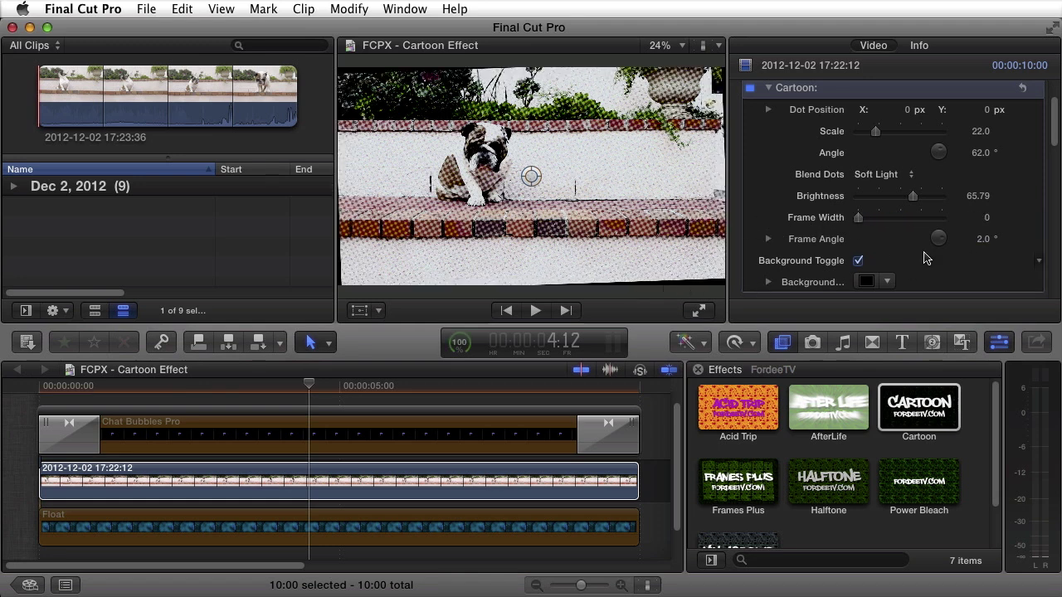
click(984, 240)
text(0)
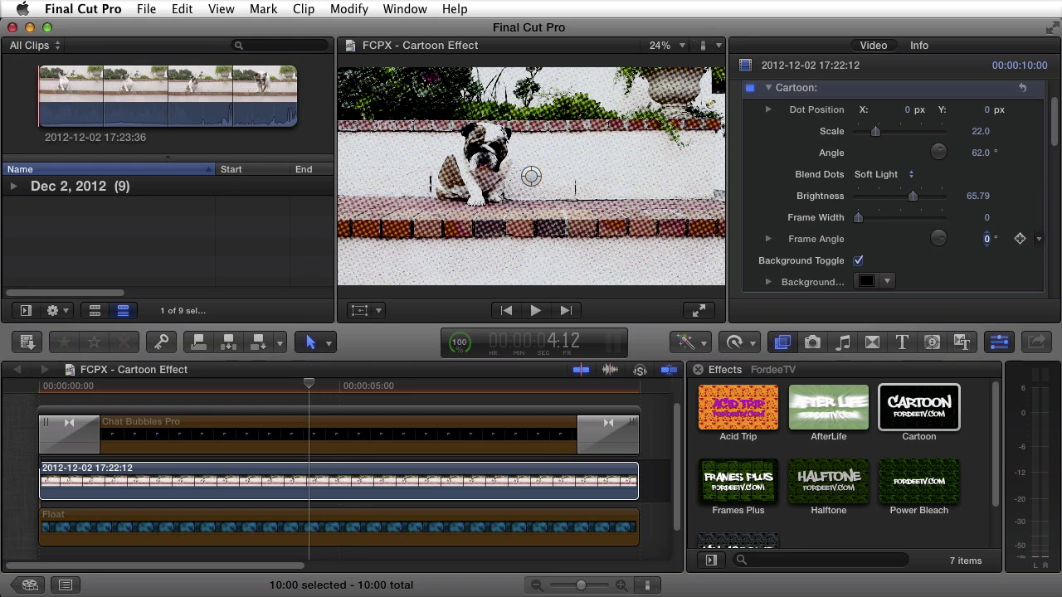
mouse_move(987, 240)
mouse_down()
mouse_move(987, 184)
mouse_move(981, 247)
mouse_up()
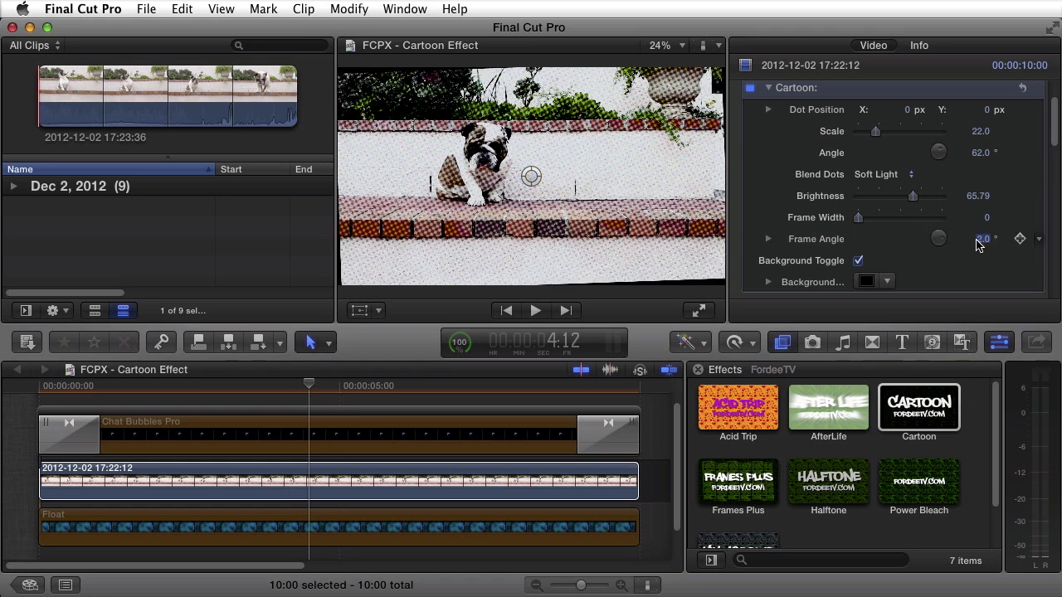
text(-2)
key(Return)
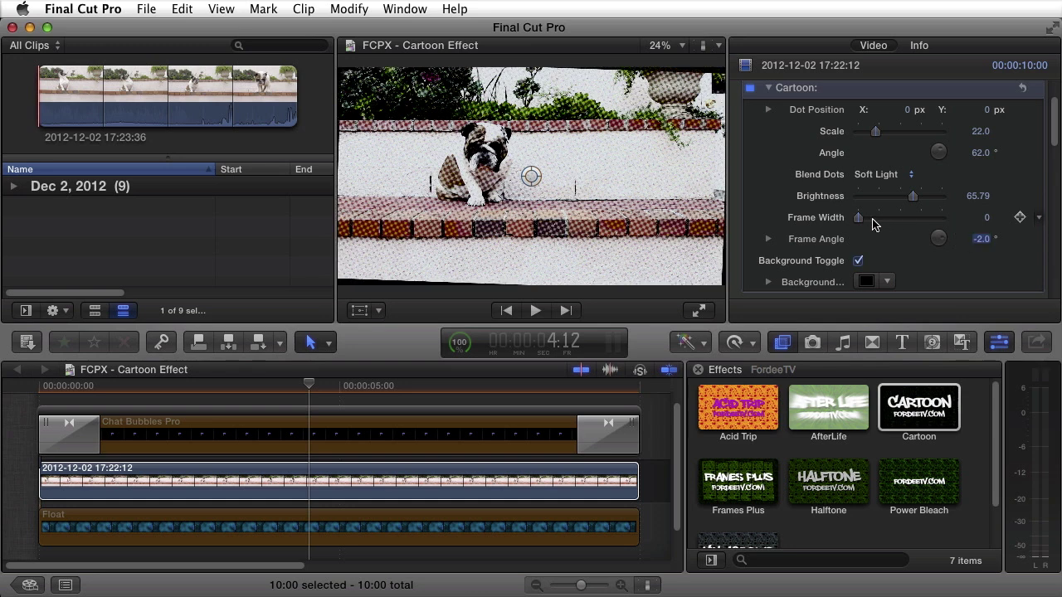
Step: Set Frame Width to 100.0 and Frame Angle to 0 for a level black border
drag(858, 218, 941, 217)
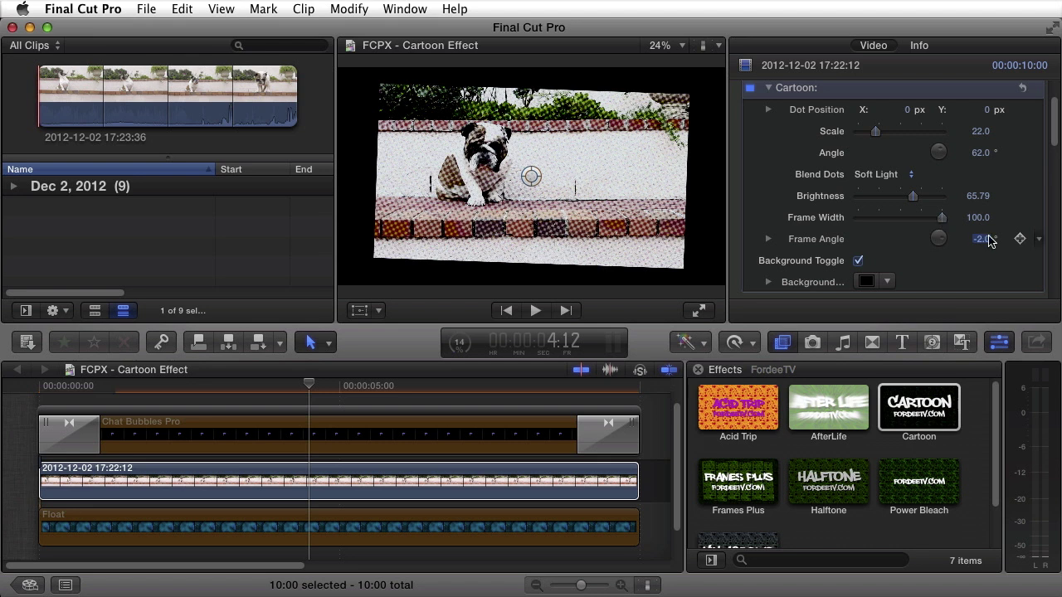
text(0)
key(Return)
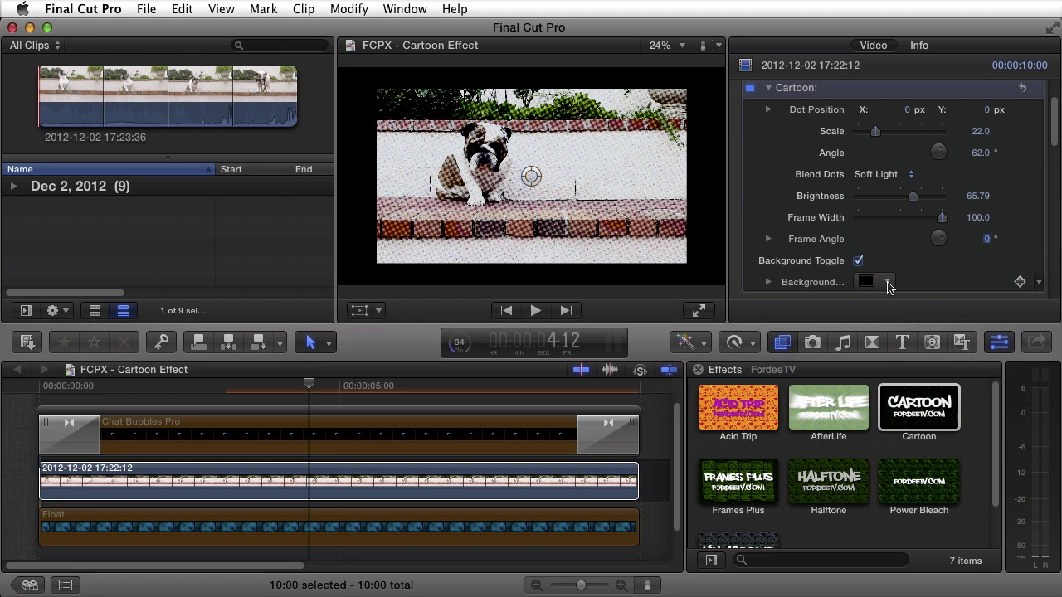
Step: Choose a dark green Background colour, then uncheck Background Toggle so the surround stays black
click(889, 284)
drag(954, 322, 968, 390)
click(887, 281)
click(887, 281)
drag(954, 348, 994, 359)
click(871, 265)
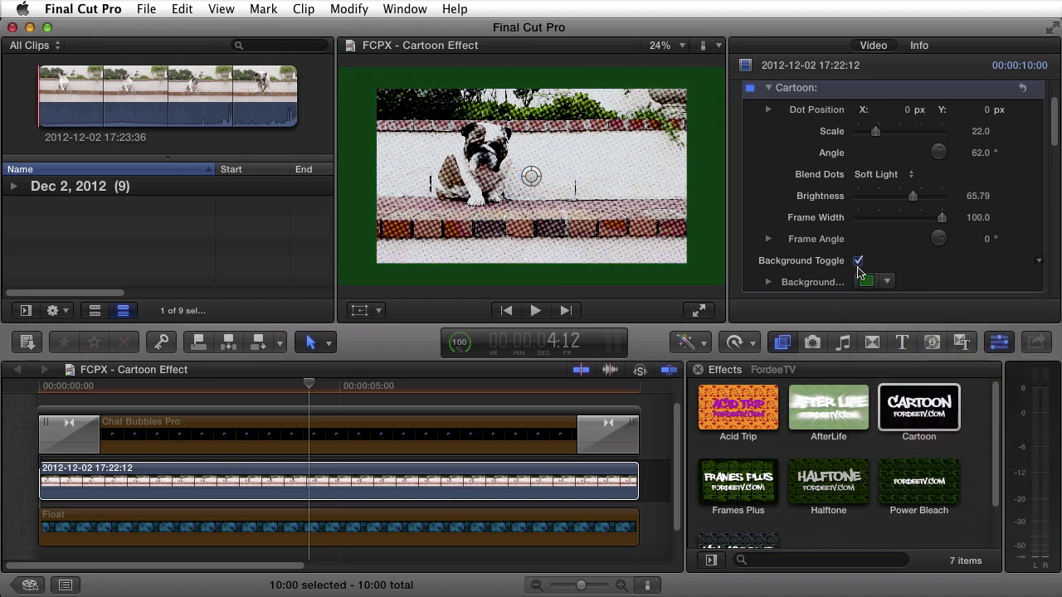
click(858, 261)
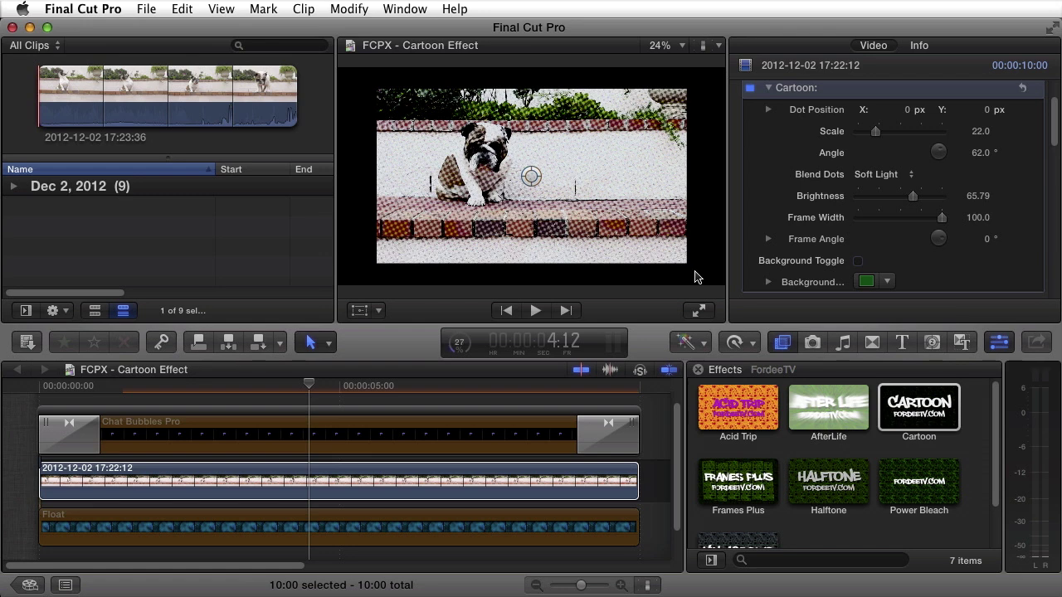
Step: Scrub to preview the halftone look and disable the blue circles Float background clip
click(344, 537)
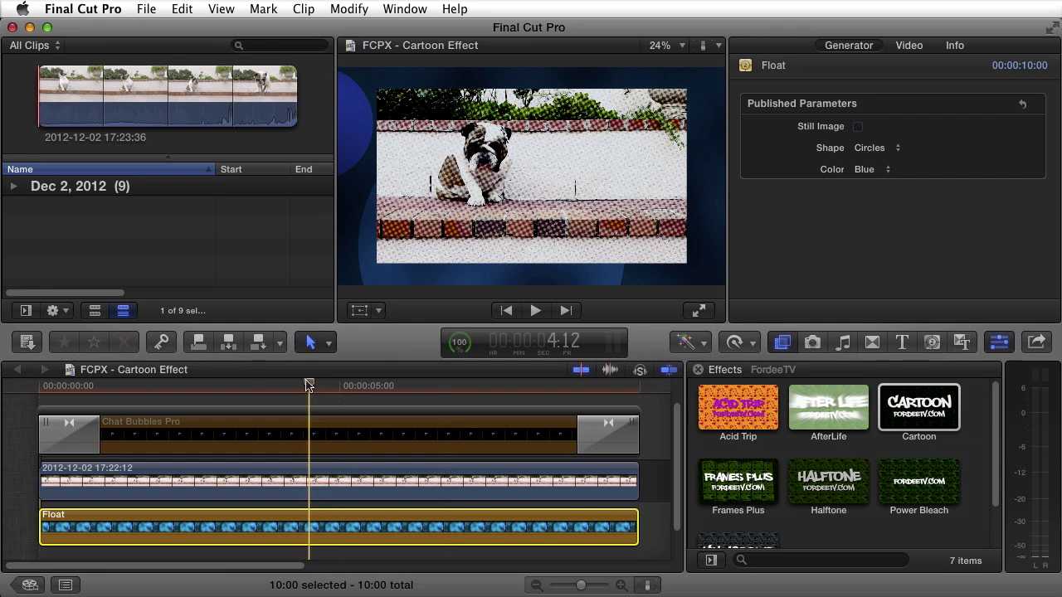
mouse_move(309, 384)
mouse_down()
mouse_move(125, 384)
mouse_move(327, 390)
mouse_up()
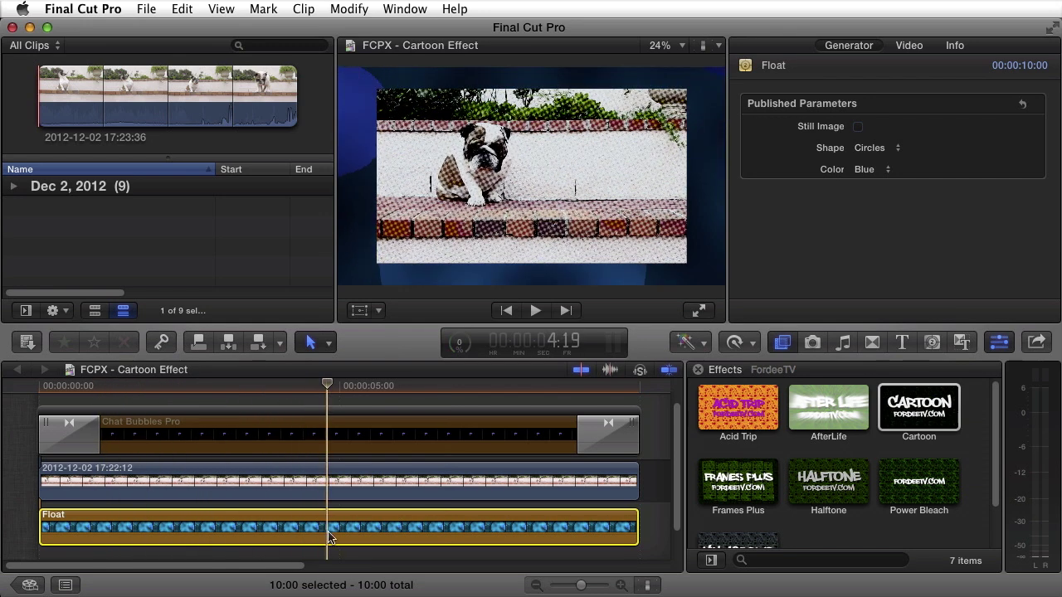
key(v)
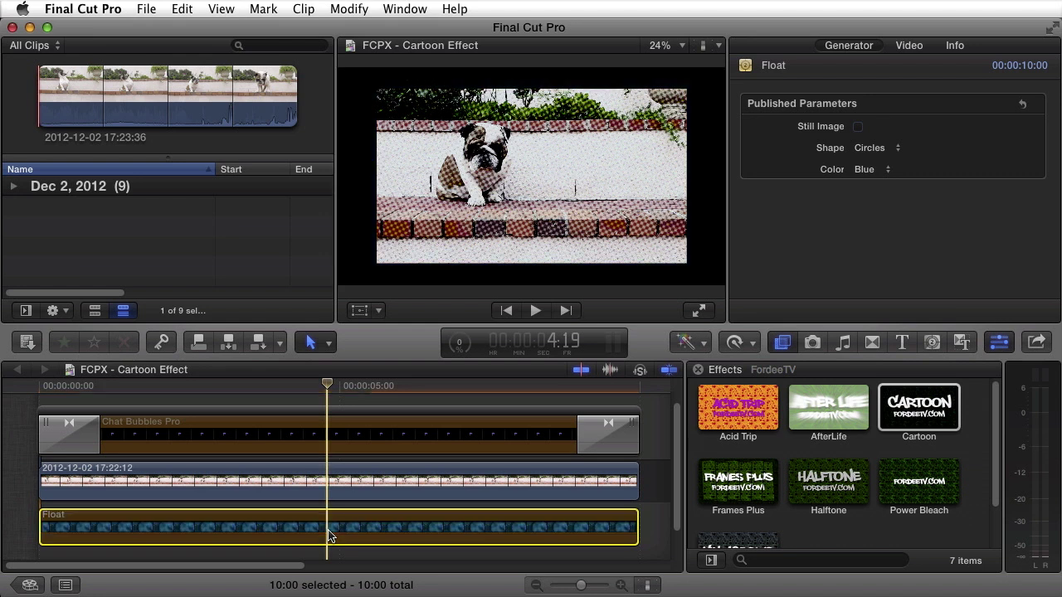
Step: On the bulldog clip, set Cartoon Frame Width to 50 and Frame Angle to 2°
click(360, 478)
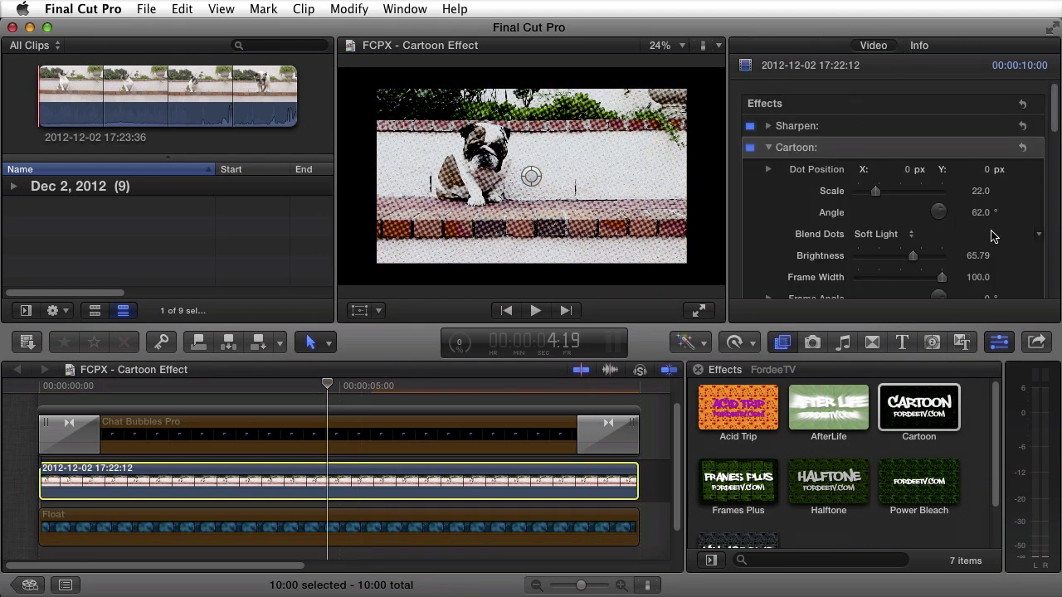
scroll(1052, 124, down, 3)
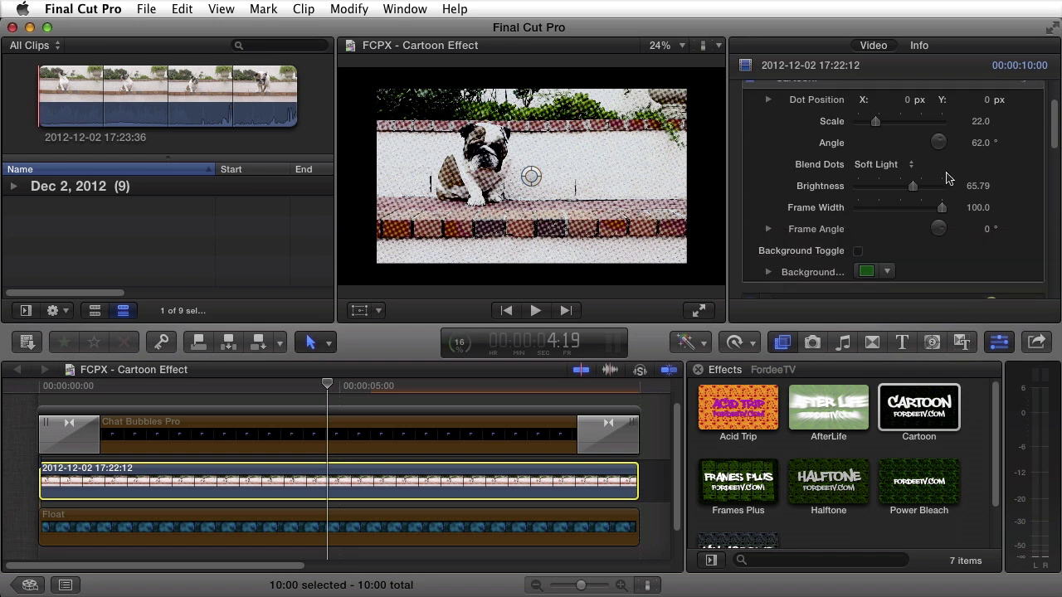
click(977, 207)
text(50)
key(Return)
click(987, 229)
text(2)
key(Return)
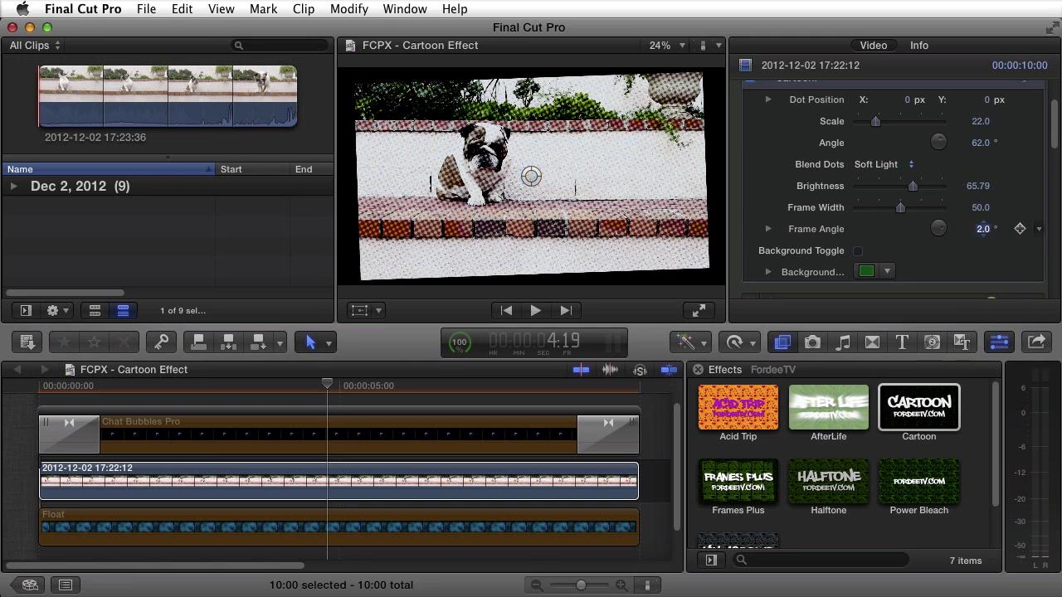
click(296, 443)
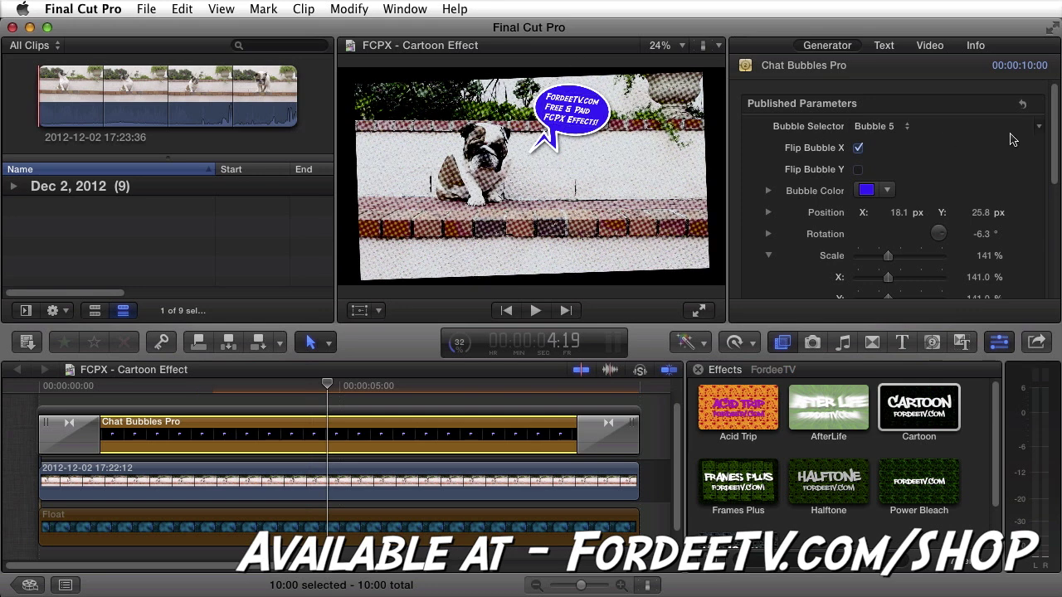
Step: Try the Bubble 4, 3 and 2 styles, then settle on Bubble 1
click(884, 129)
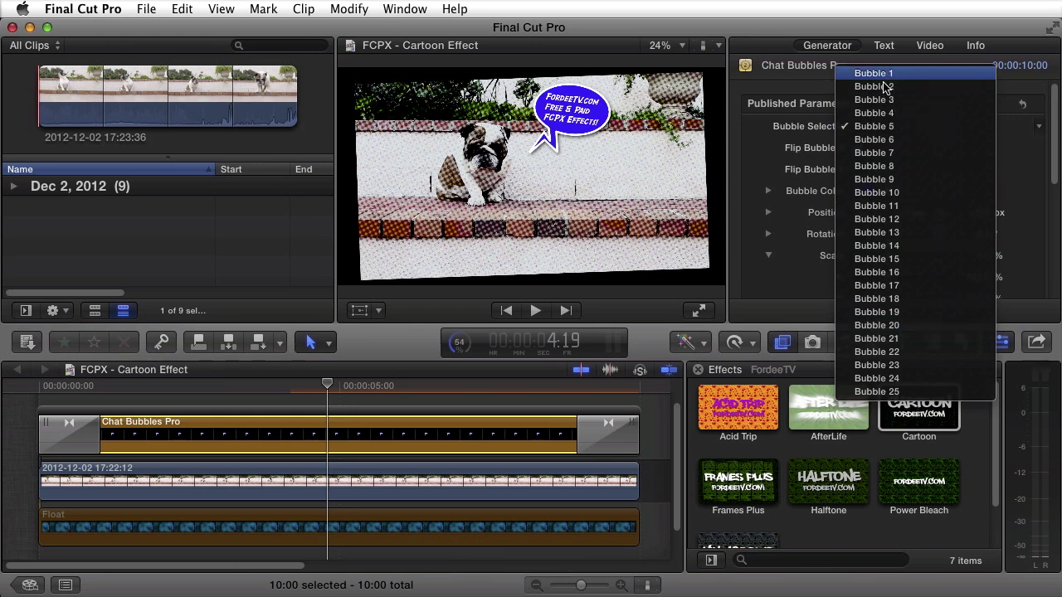
click(877, 113)
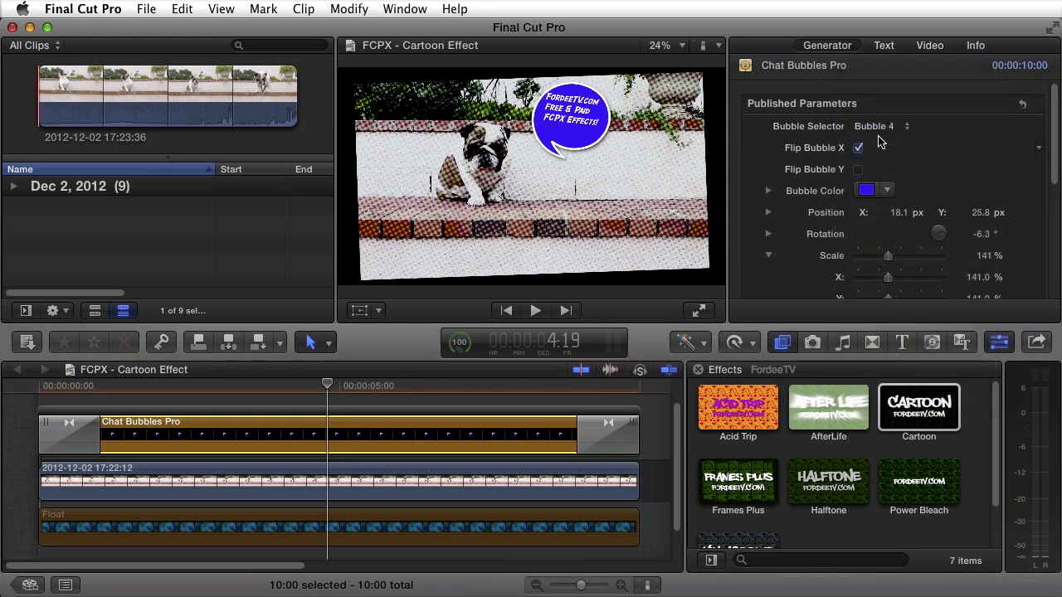
click(877, 127)
click(875, 113)
click(872, 127)
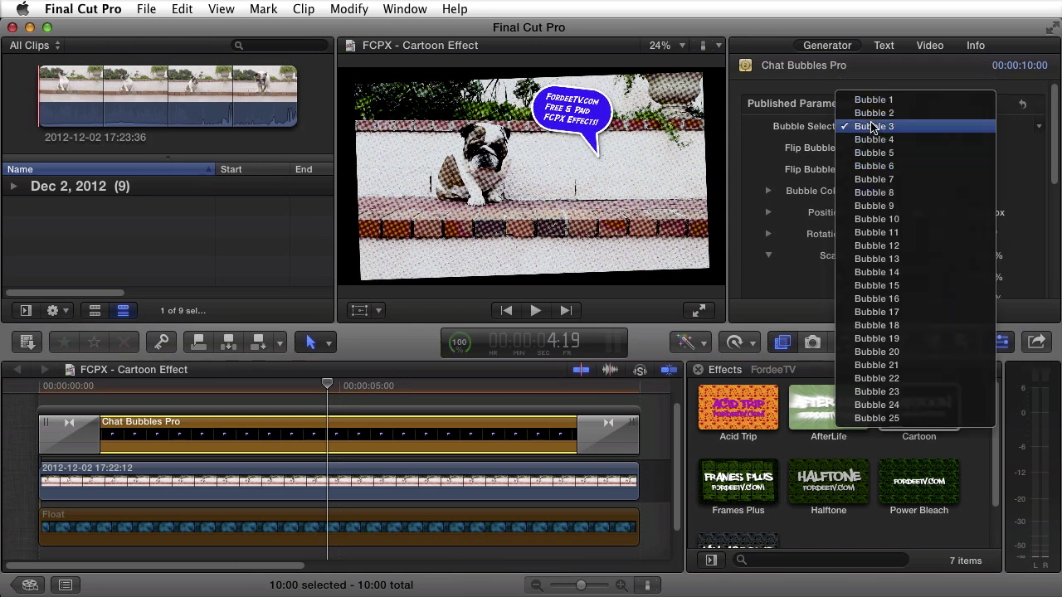
click(871, 113)
click(865, 126)
click(865, 115)
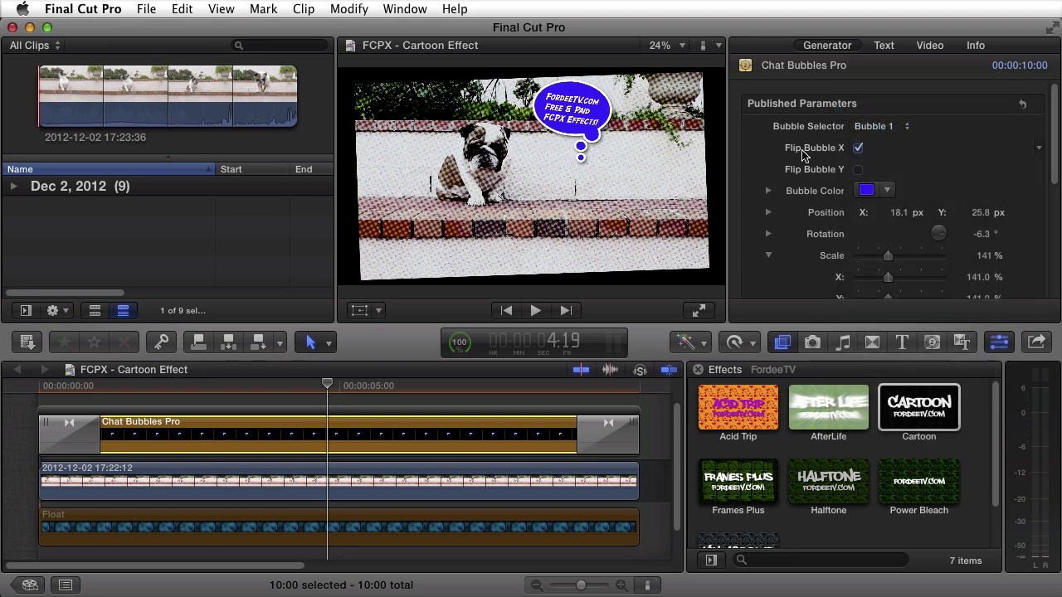
Step: Flip the bubble horizontally and vertically, then select it to bring up its text settings
click(858, 149)
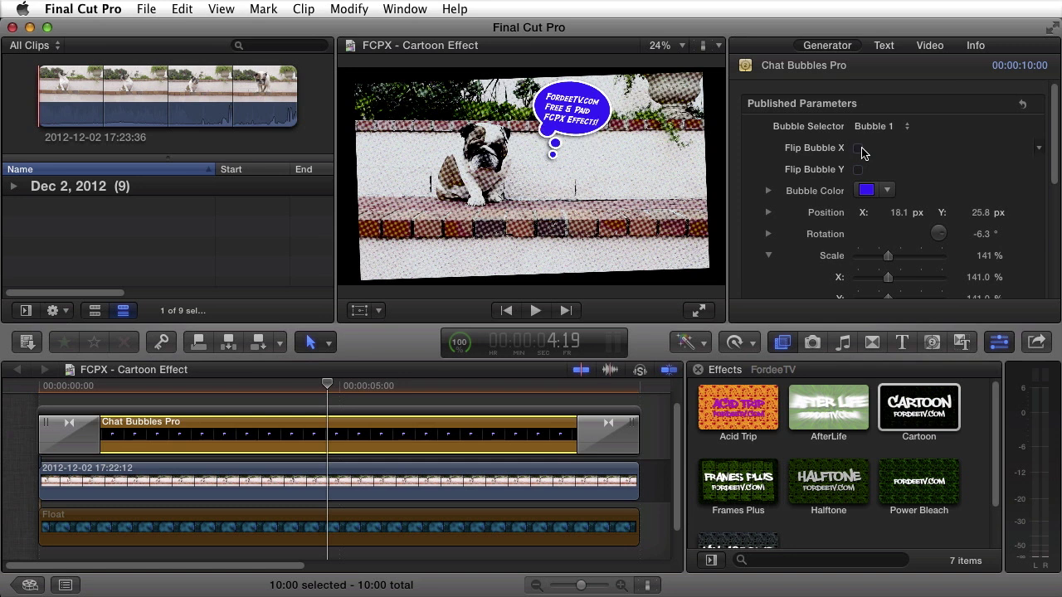
click(859, 148)
click(858, 169)
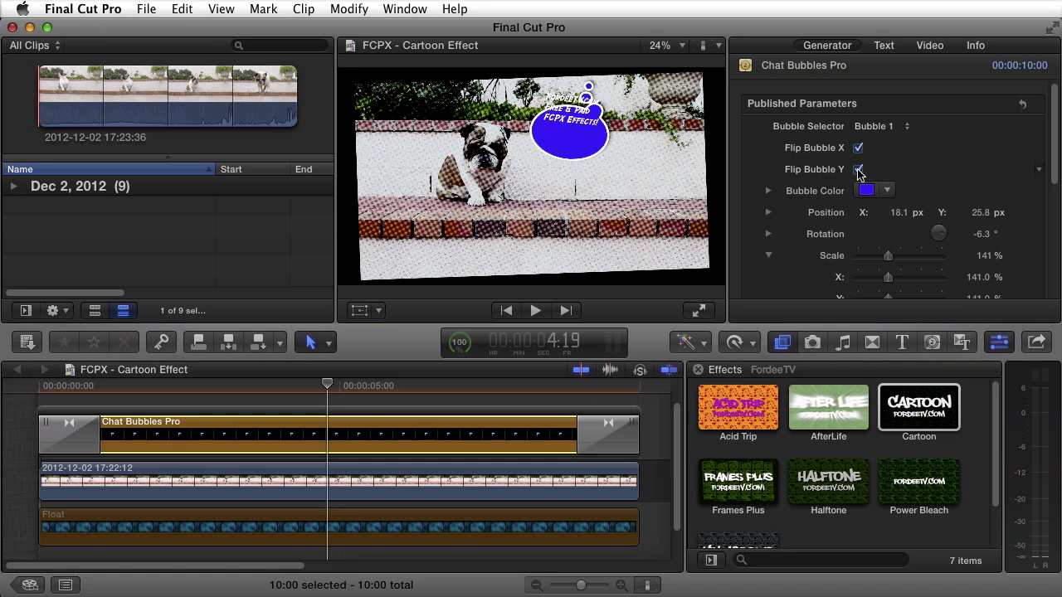
click(858, 170)
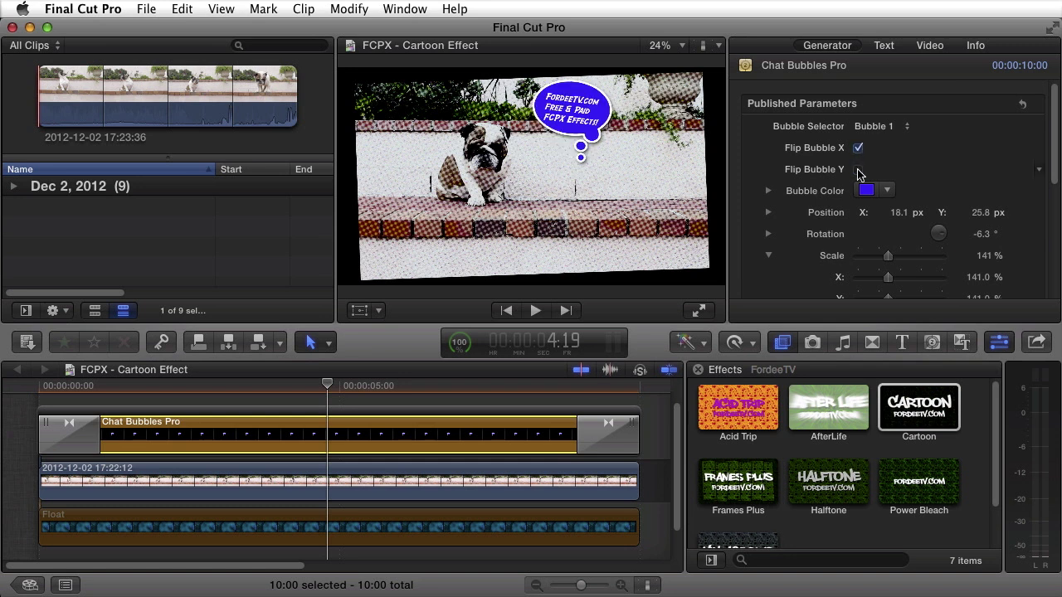
click(859, 170)
click(571, 110)
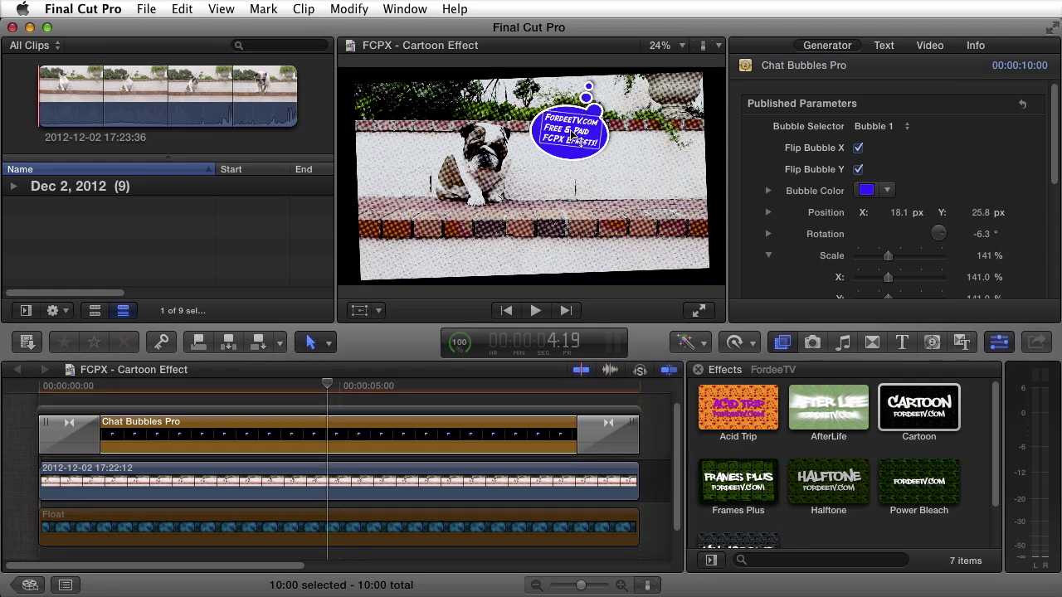
double_click(571, 134)
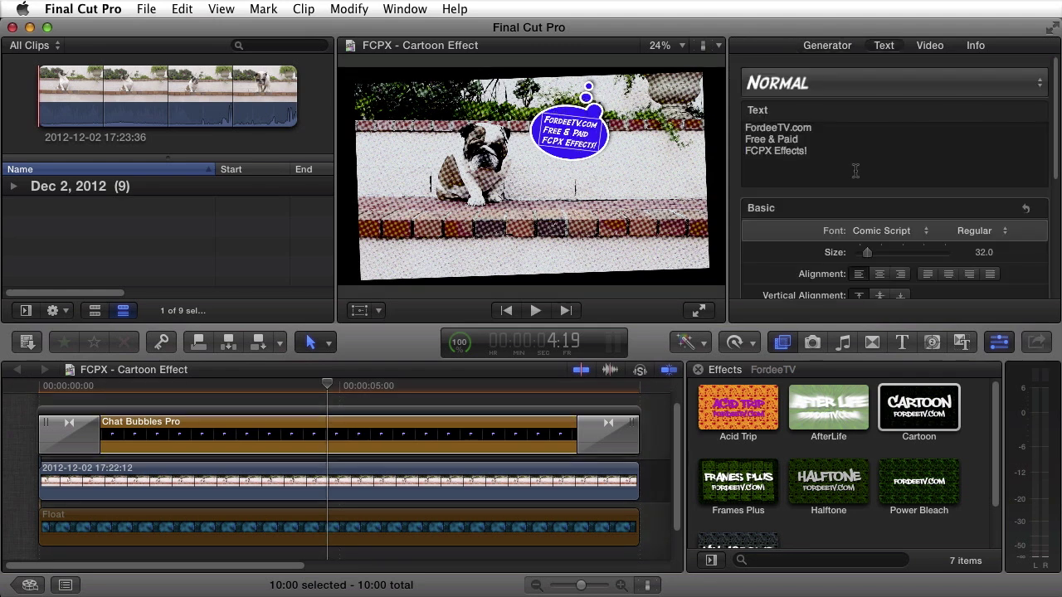
Step: Nudge Position X, set Rotation to 1.1° and Scale to 209%, undoing a wider Scale X stretch
click(825, 46)
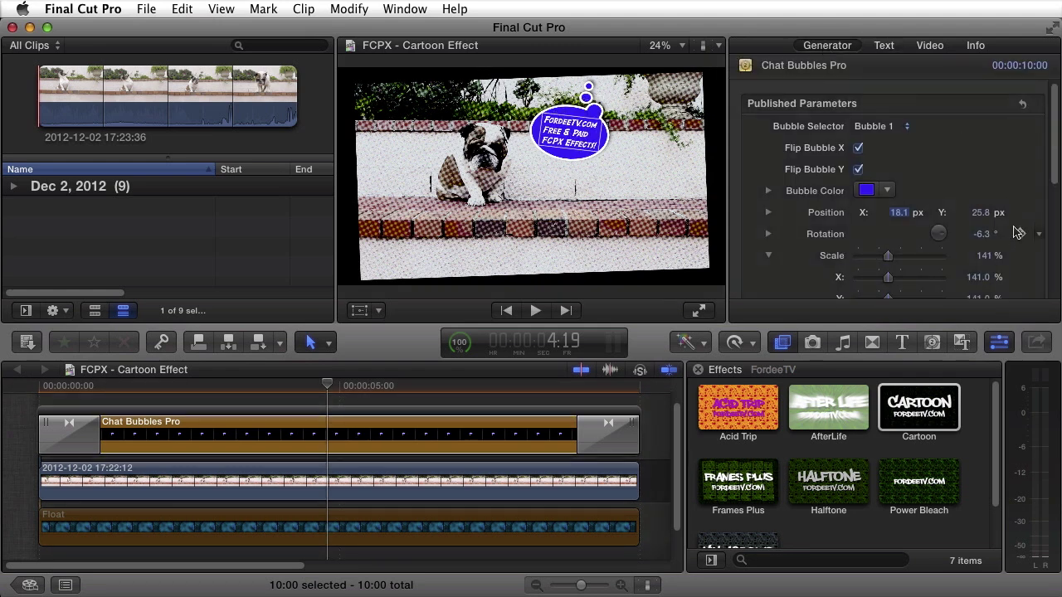
drag(904, 214, 899, 214)
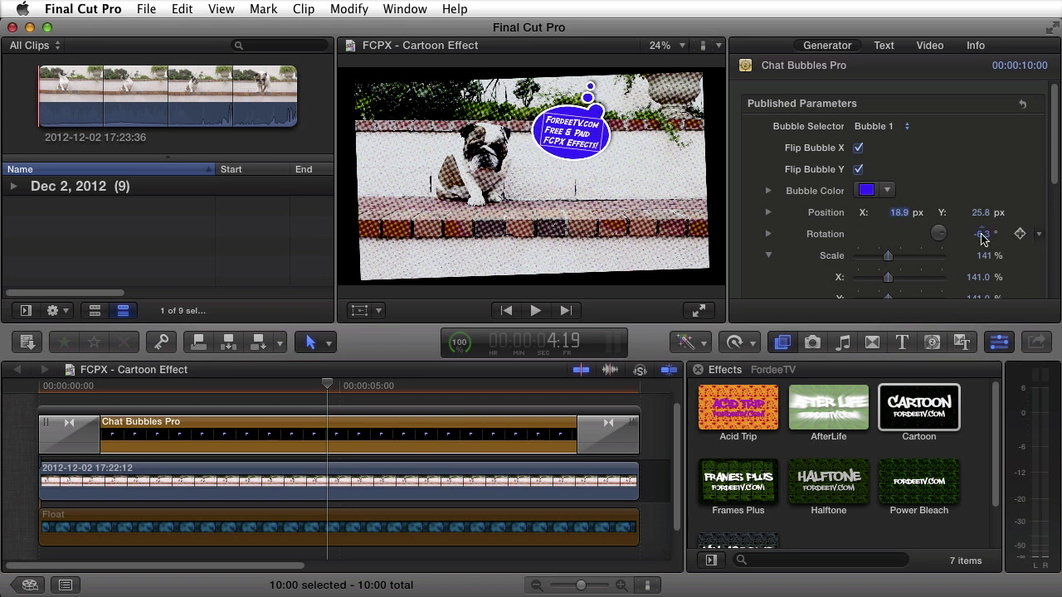
mouse_move(980, 234)
mouse_down()
mouse_move(1012, 234)
mouse_move(1000, 234)
mouse_up()
mouse_move(895, 257)
mouse_down()
mouse_move(937, 257)
mouse_move(883, 256)
mouse_move(901, 257)
mouse_up()
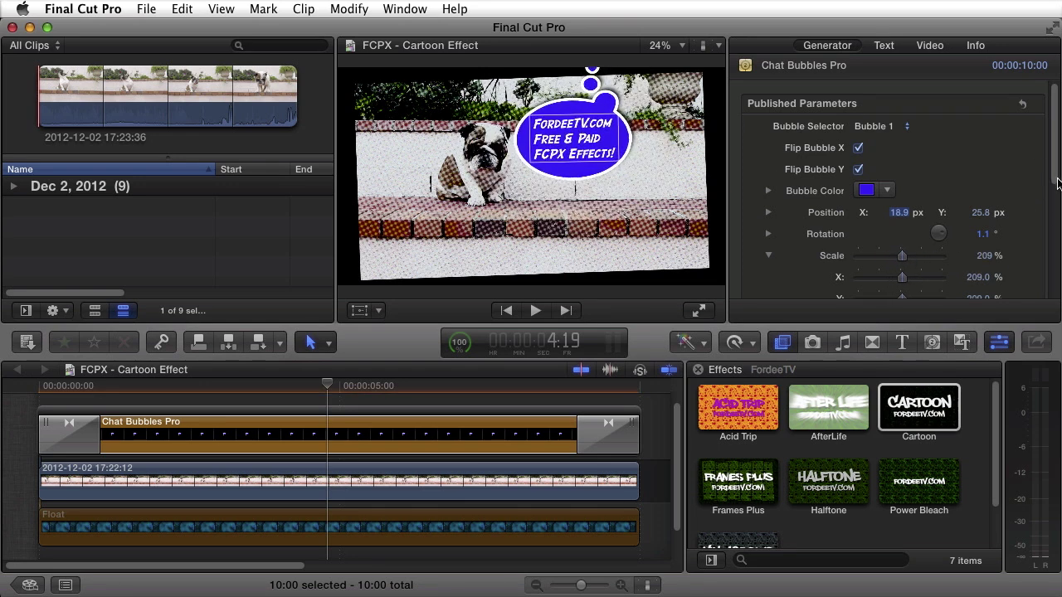
scroll(872, 208, down, 3)
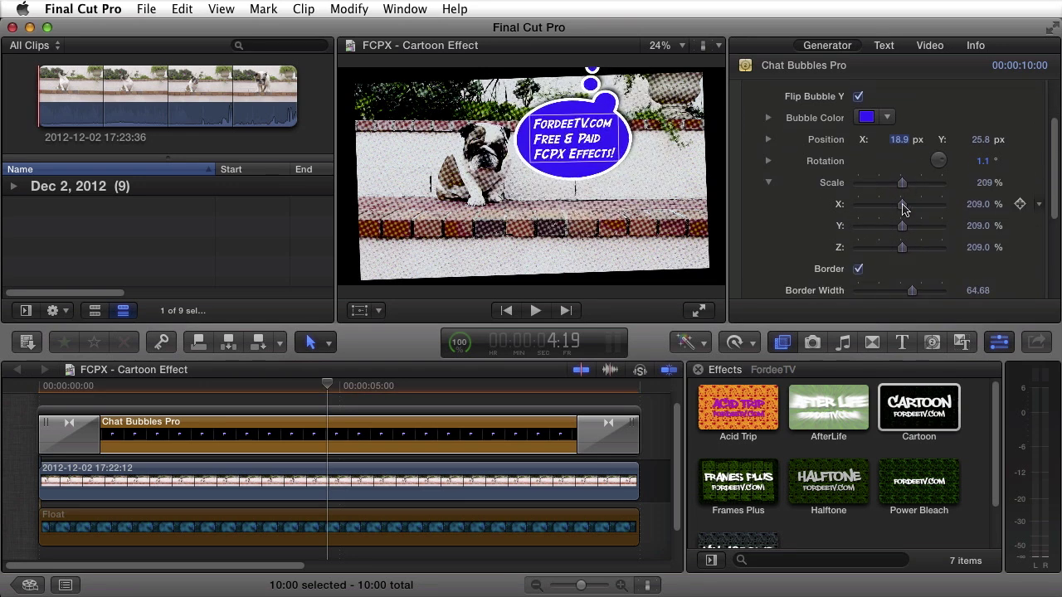
drag(902, 204, 929, 206)
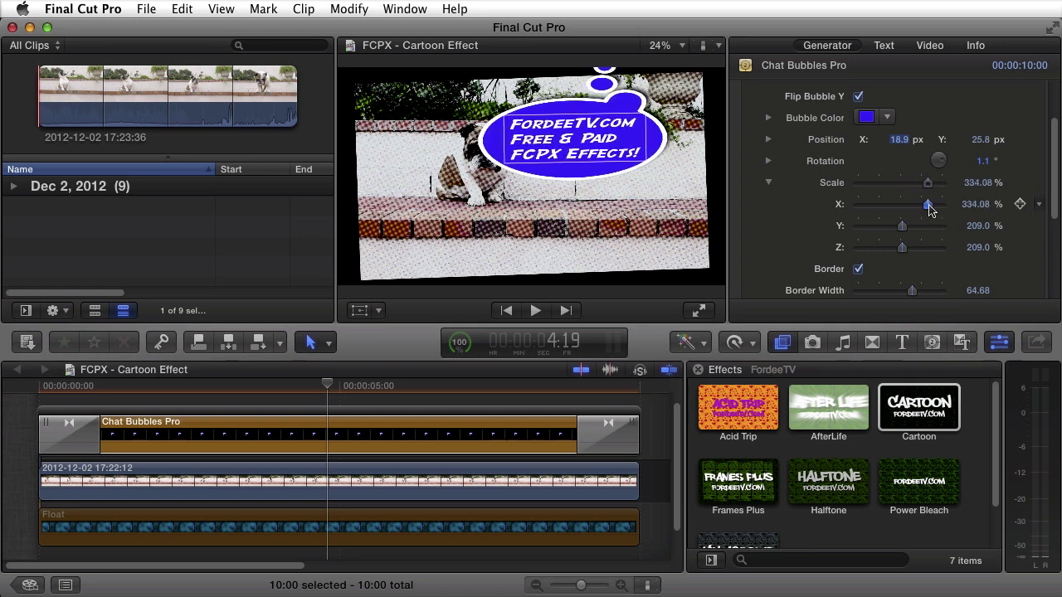
key(super+z)
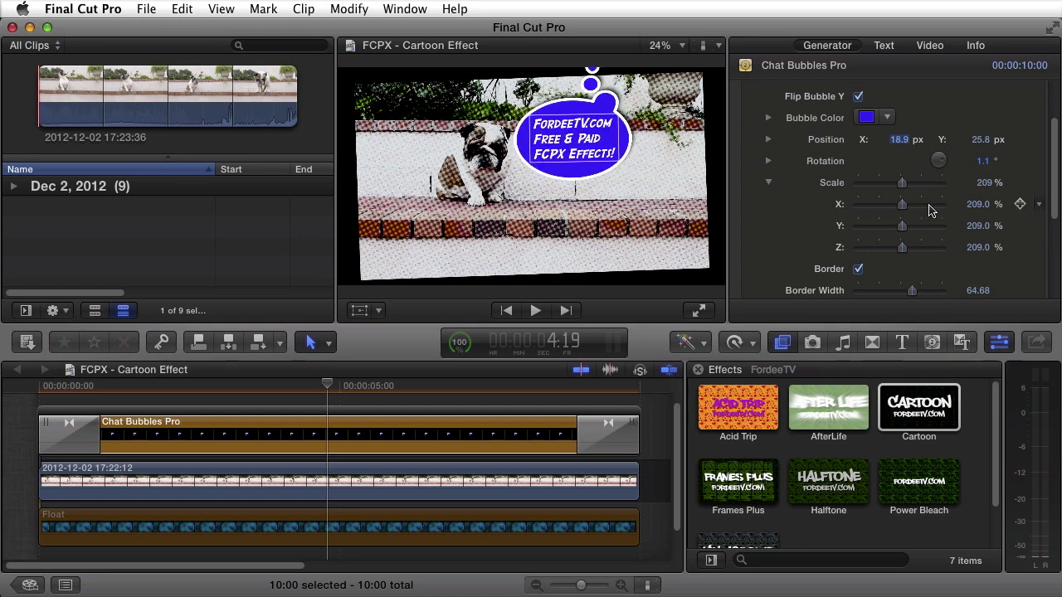
Step: Thin the bubble's border to width 36.1 and make it red, keeping Drop Shadow checked
click(859, 270)
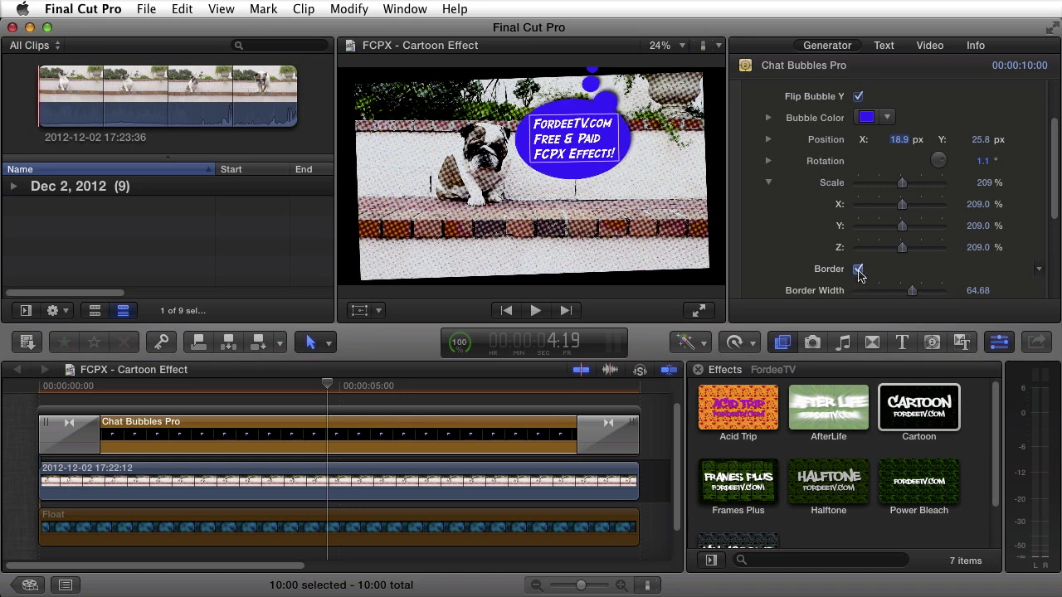
drag(1051, 214, 1054, 245)
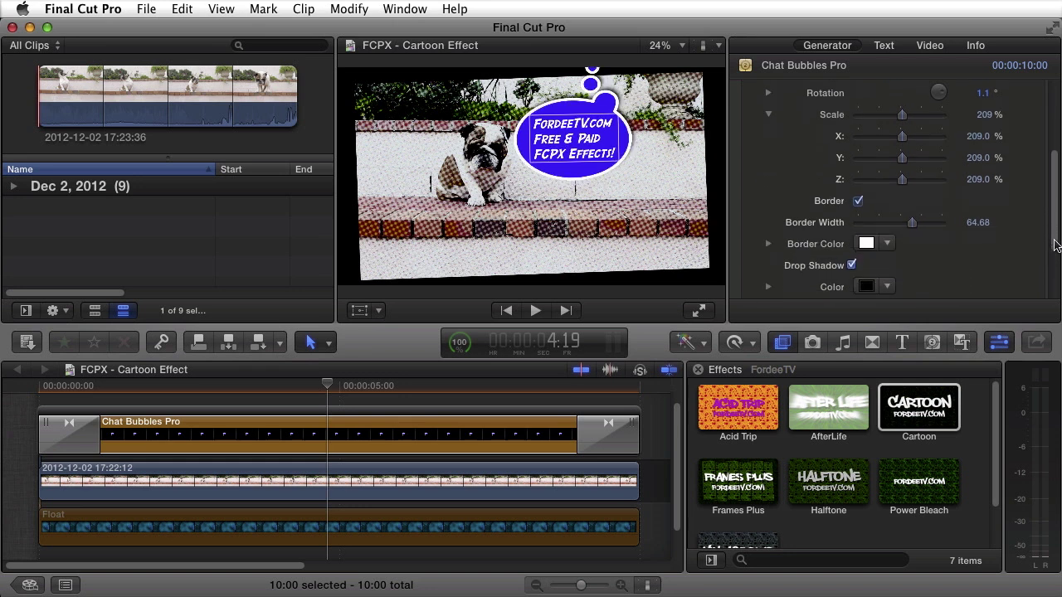
drag(912, 224, 885, 232)
click(870, 246)
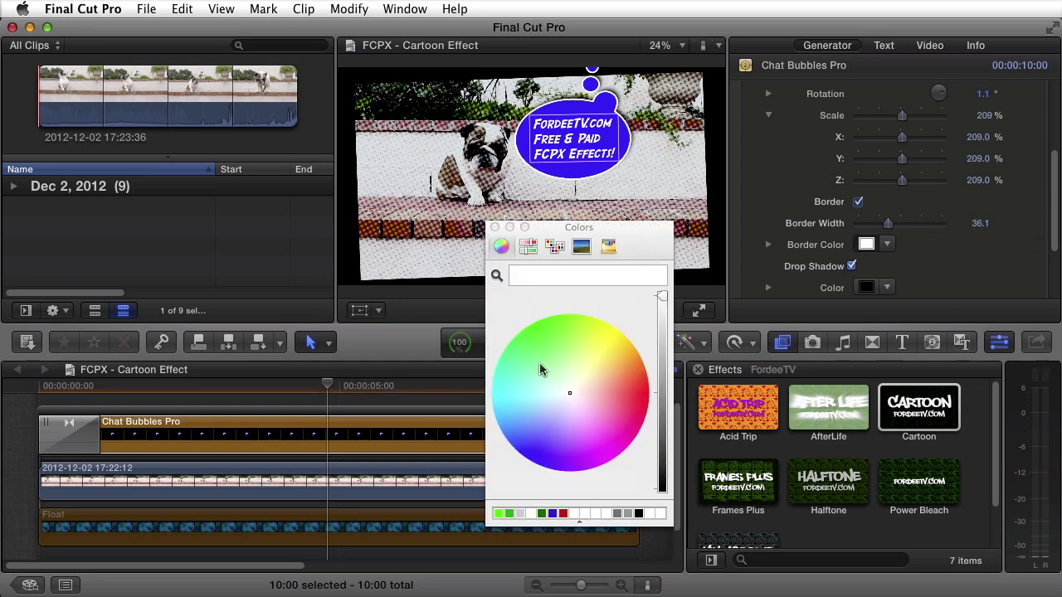
click(562, 514)
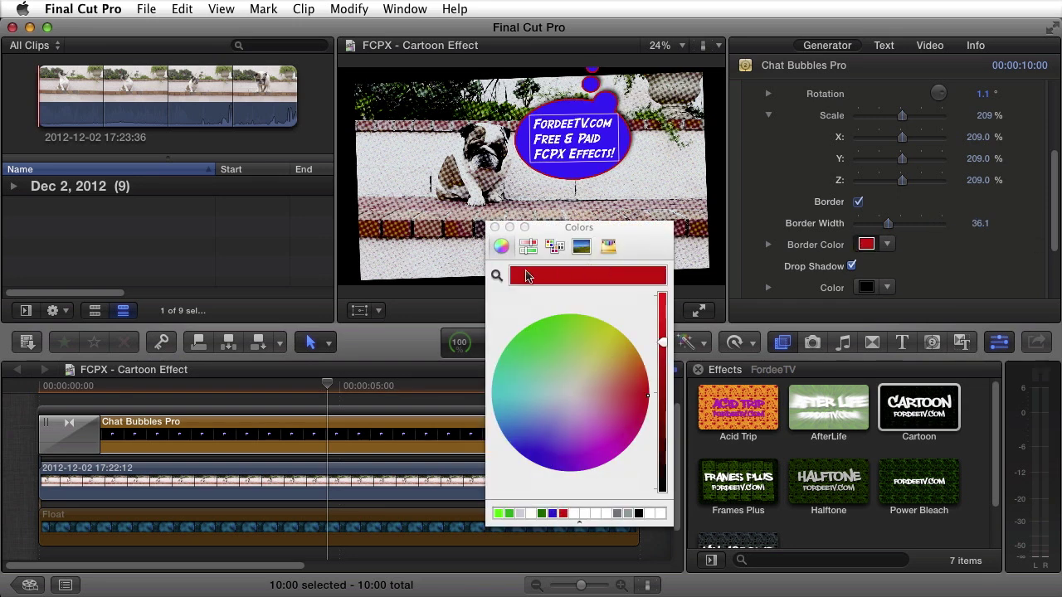
click(495, 228)
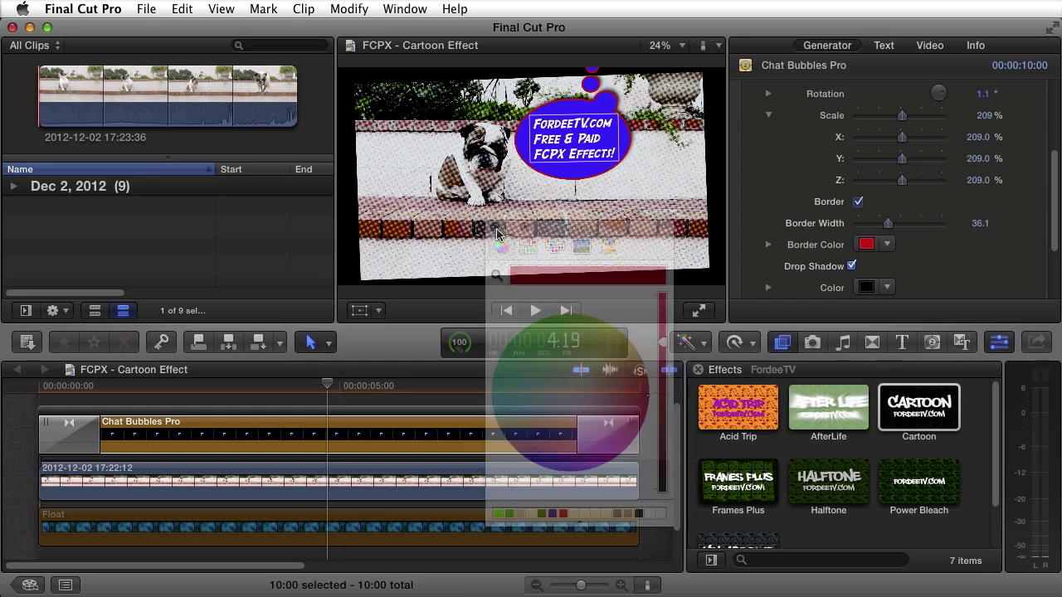
click(852, 266)
click(852, 266)
Step: Adjust the drop shadow's distance and angle, and unflip the bubble so its tail points down
scroll(903, 233, down, 3)
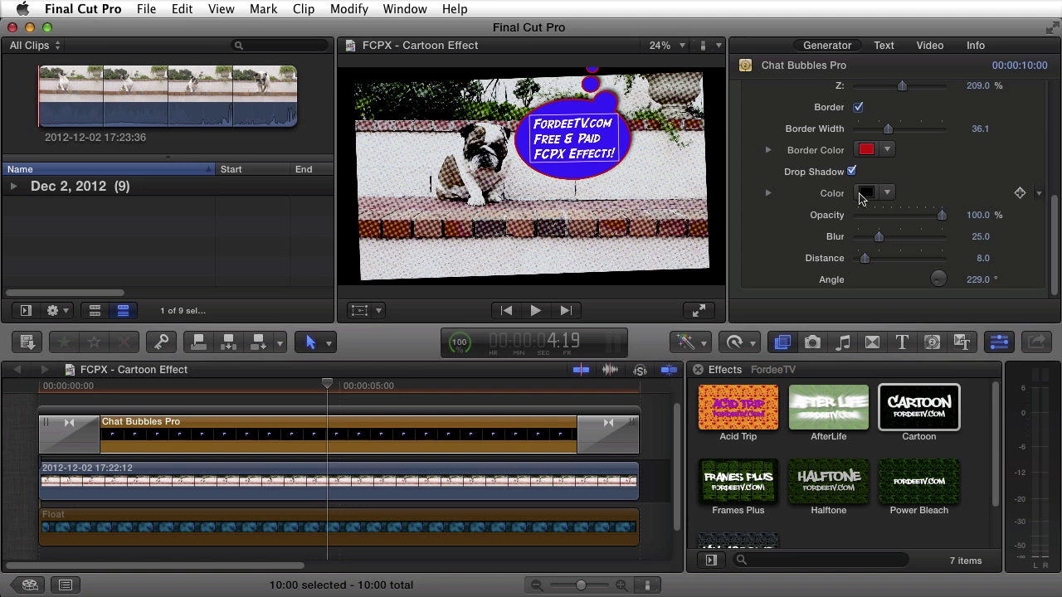
drag(864, 259, 889, 259)
drag(979, 280, 978, 283)
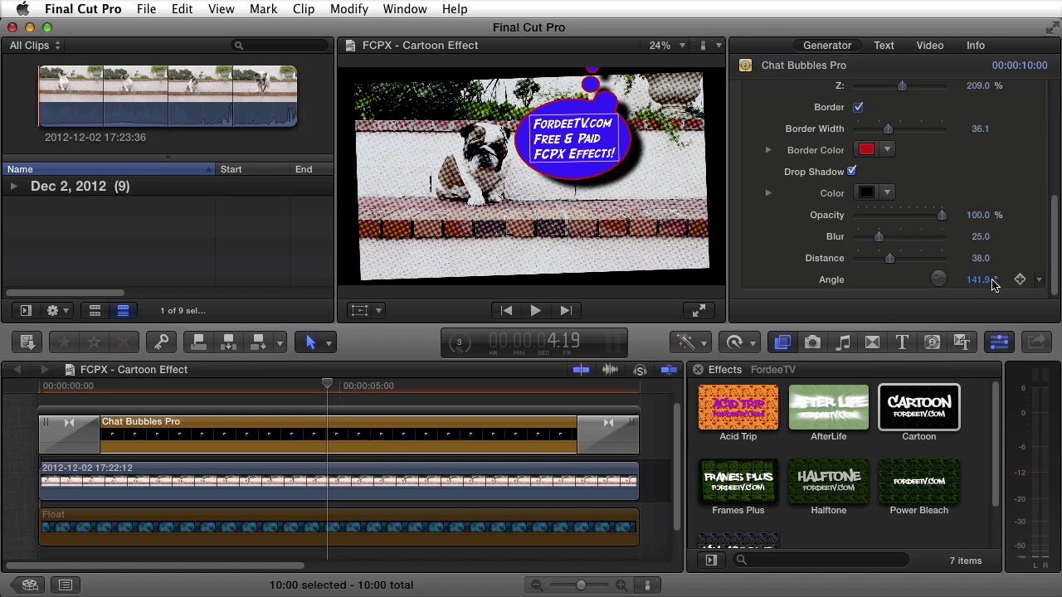
scroll(1044, 281, up, 10)
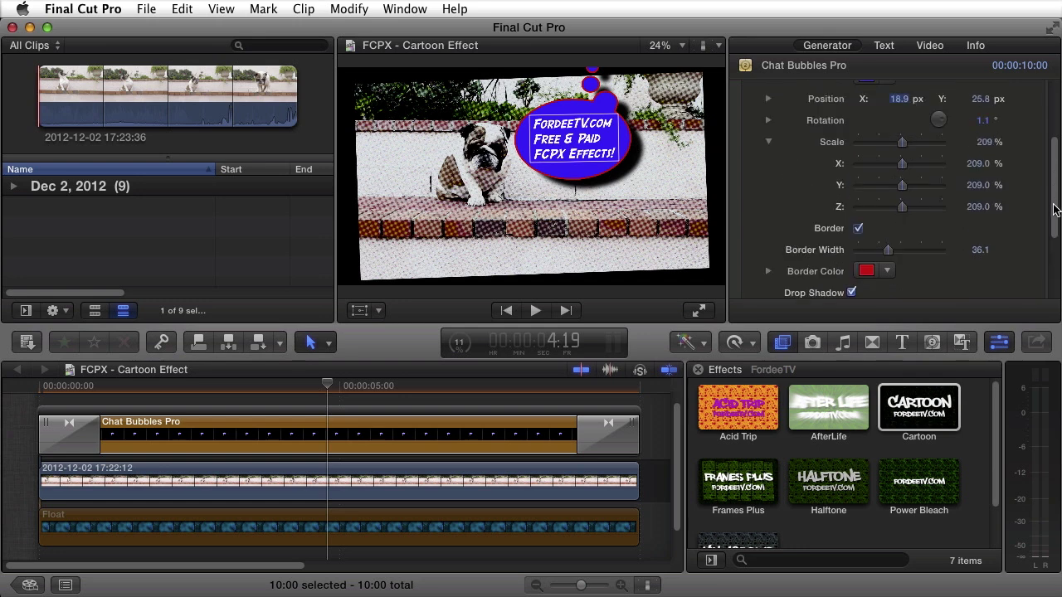
click(858, 148)
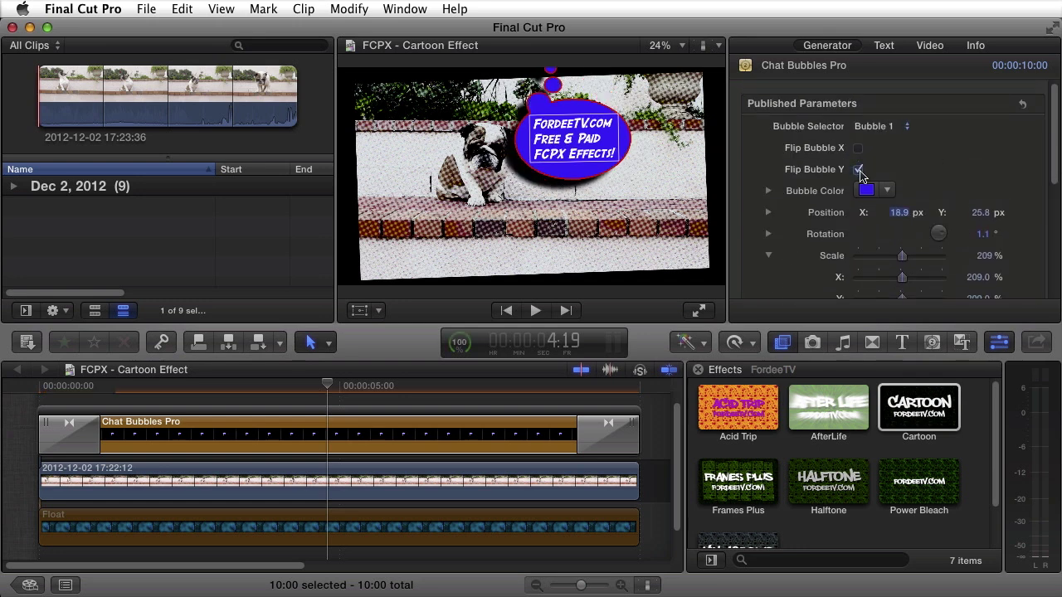
click(858, 169)
scroll(1056, 209, down, 10)
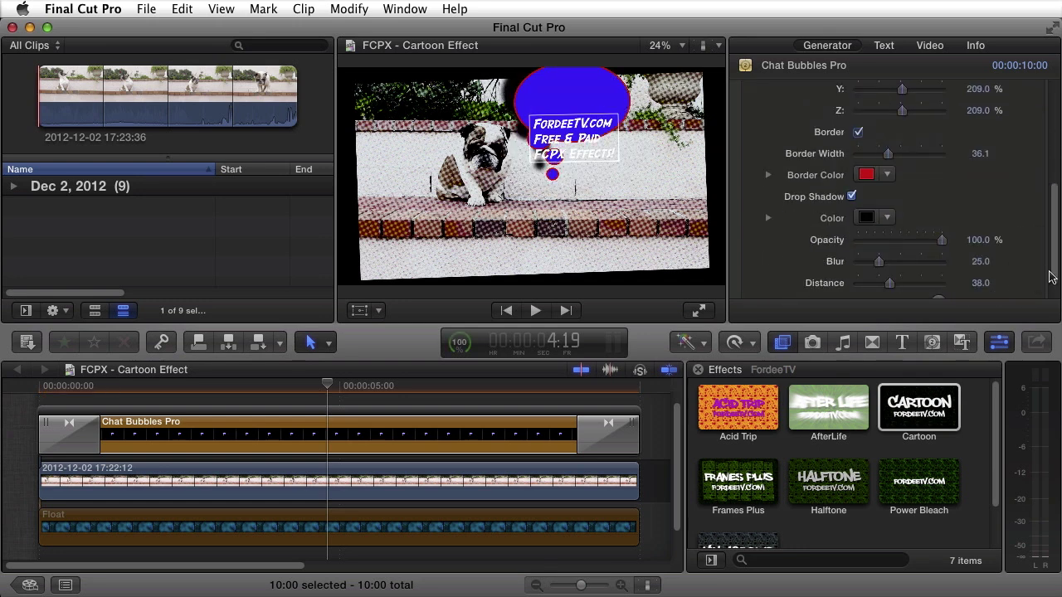
scroll(1020, 282, down, 1)
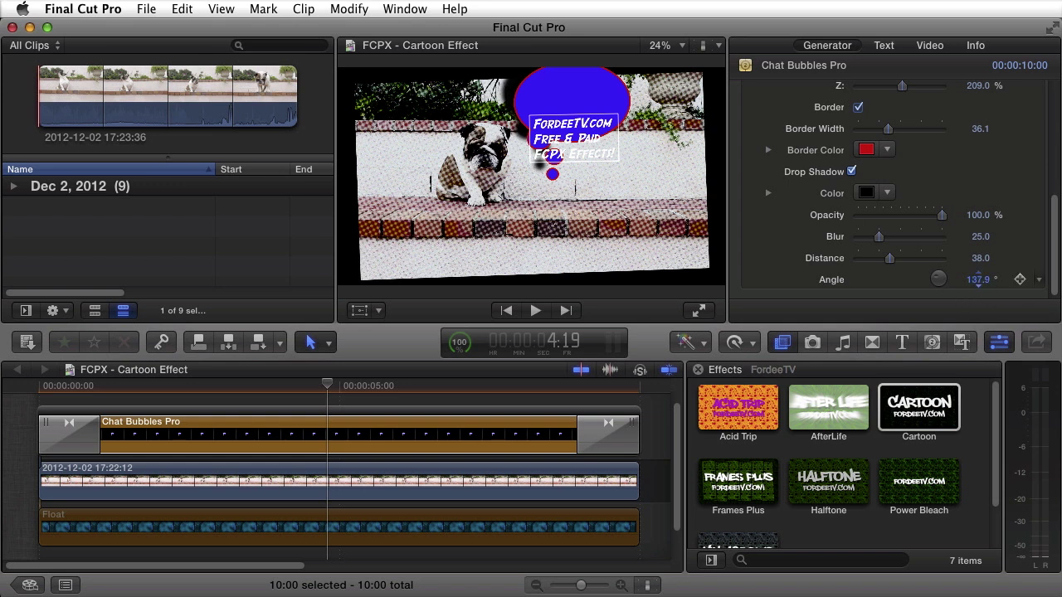
drag(978, 280, 979, 277)
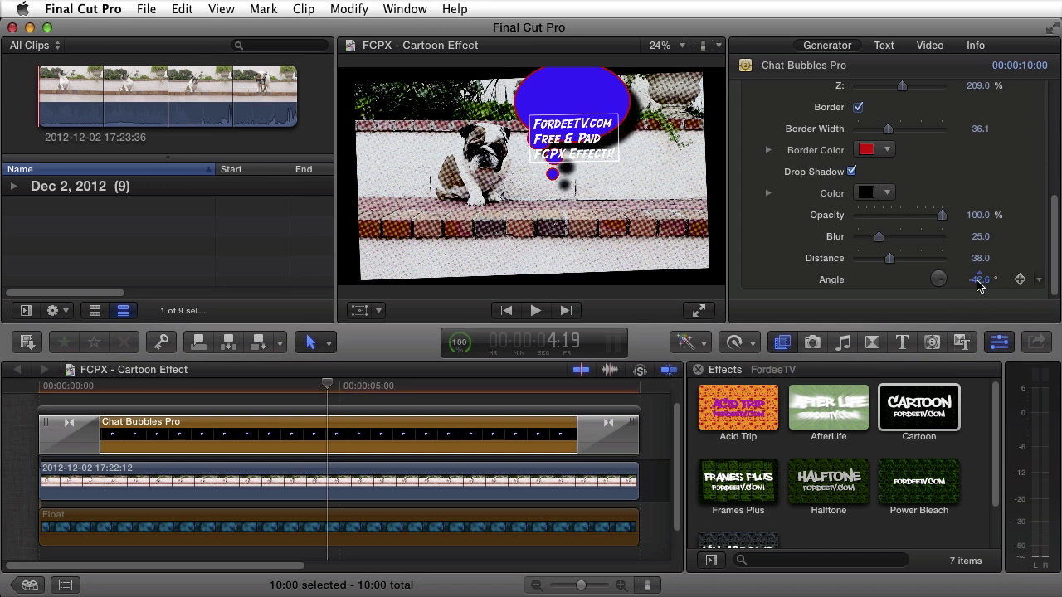
Step: Keep the tail pointing down-left and switch off the bubble's drop shadow
drag(1053, 213, 1053, 113)
click(858, 122)
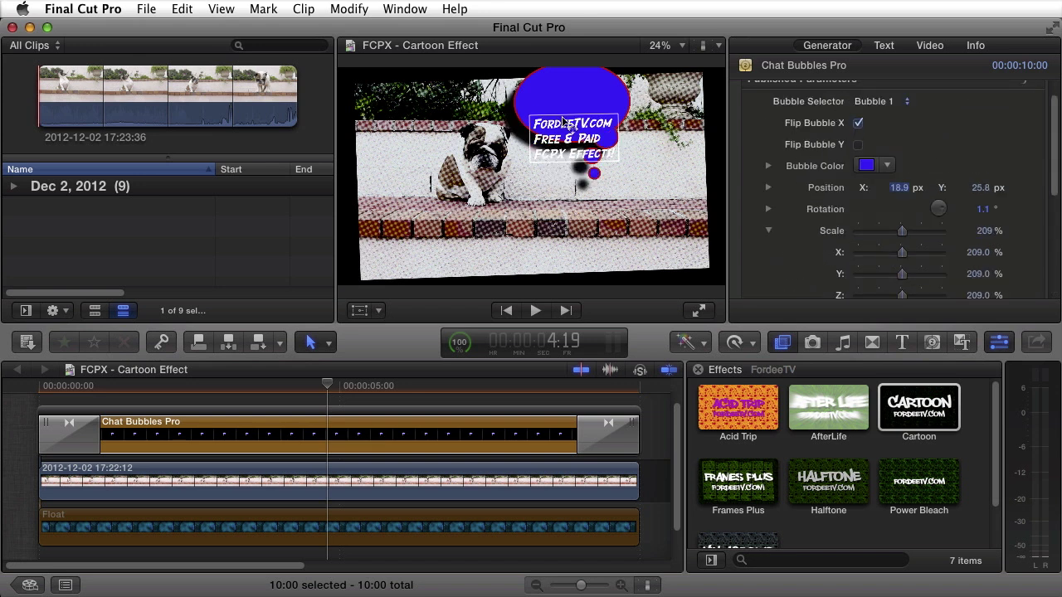
click(857, 122)
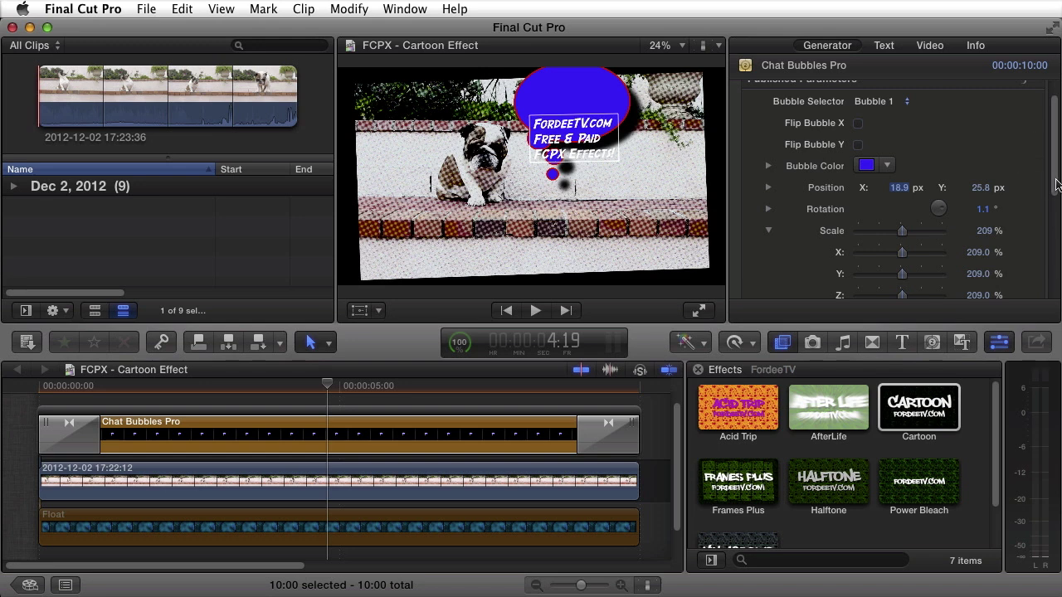
scroll(879, 216, down, 8)
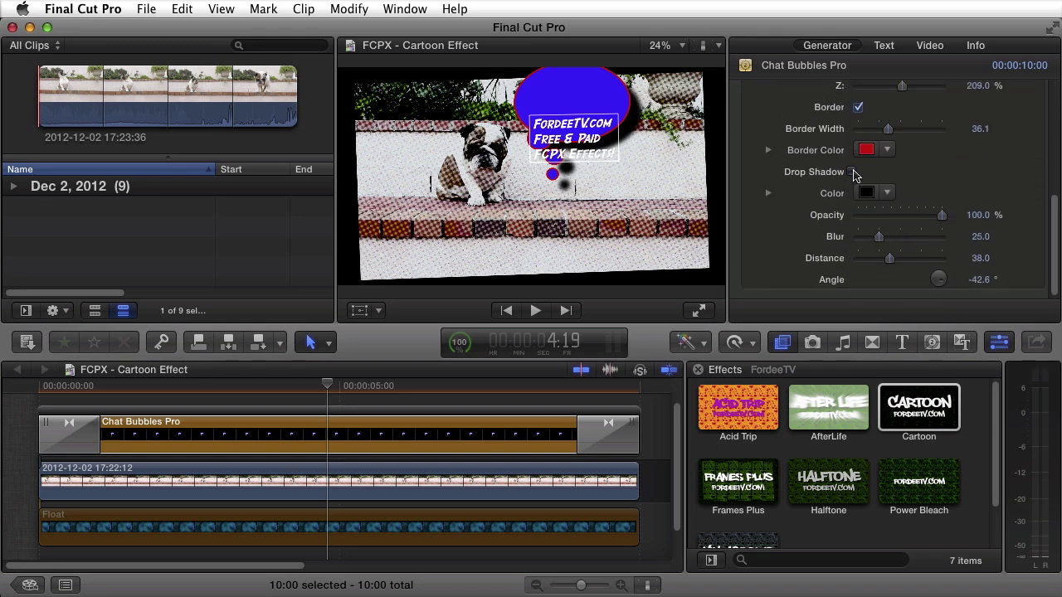
click(851, 172)
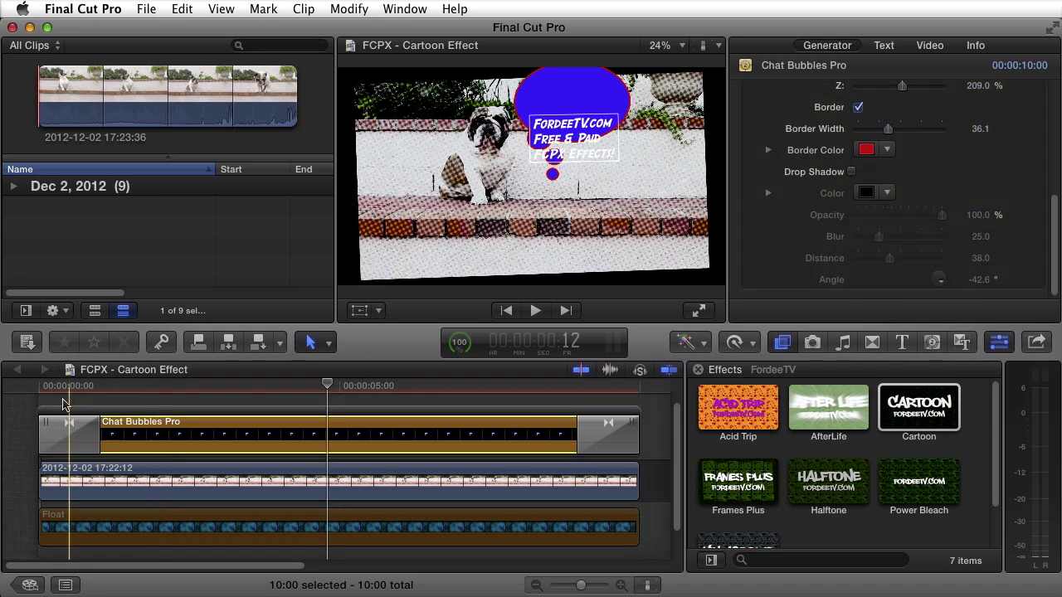
Step: Play from the start, pause at 00:00:01:20, and drag the caption into the bubble
click(33, 390)
click(24, 393)
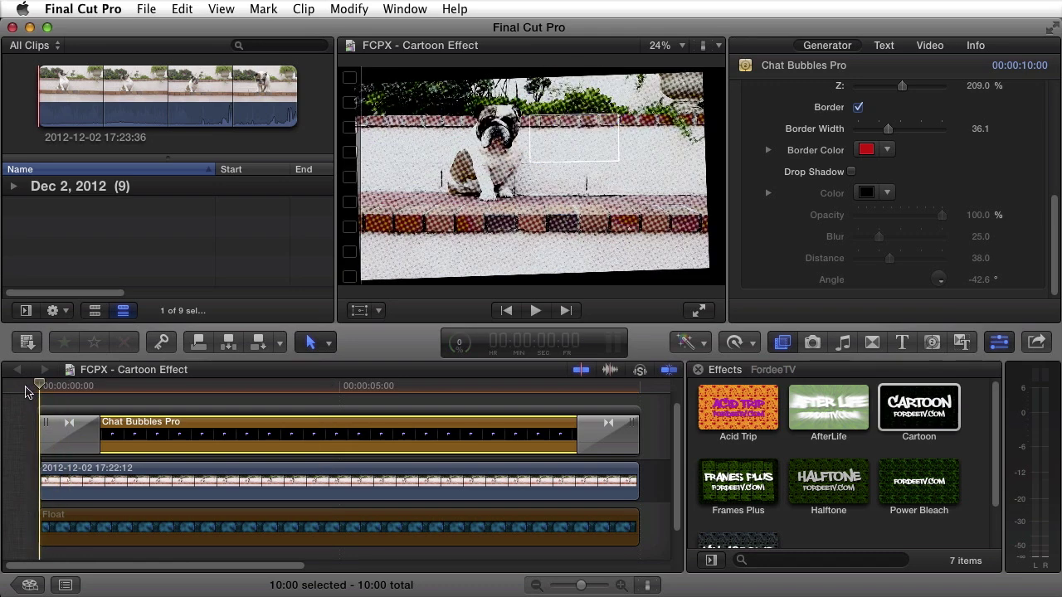
key(space)
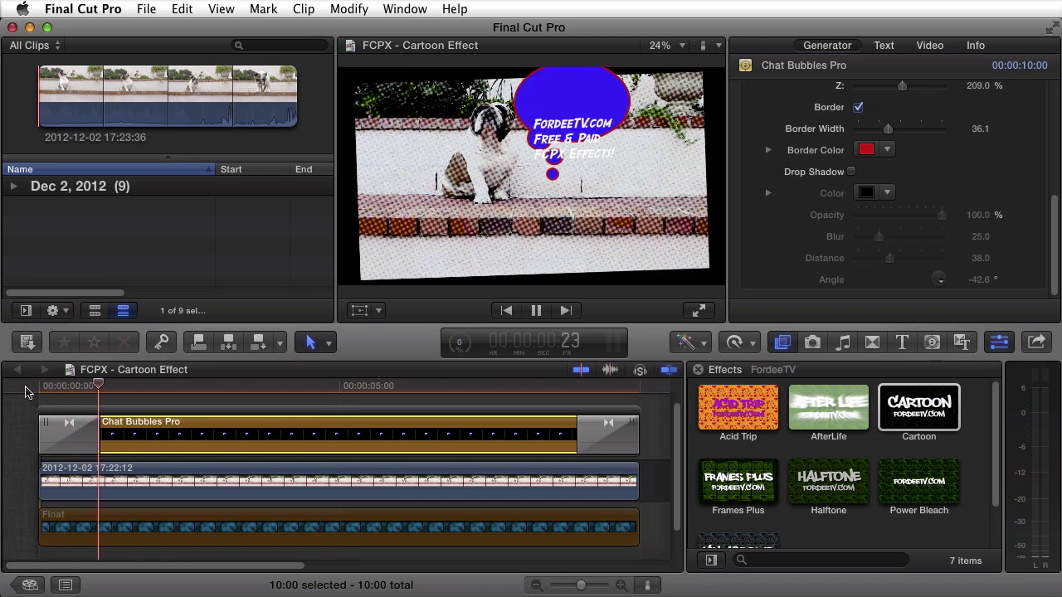
key(space)
click(576, 86)
drag(576, 86, 570, 97)
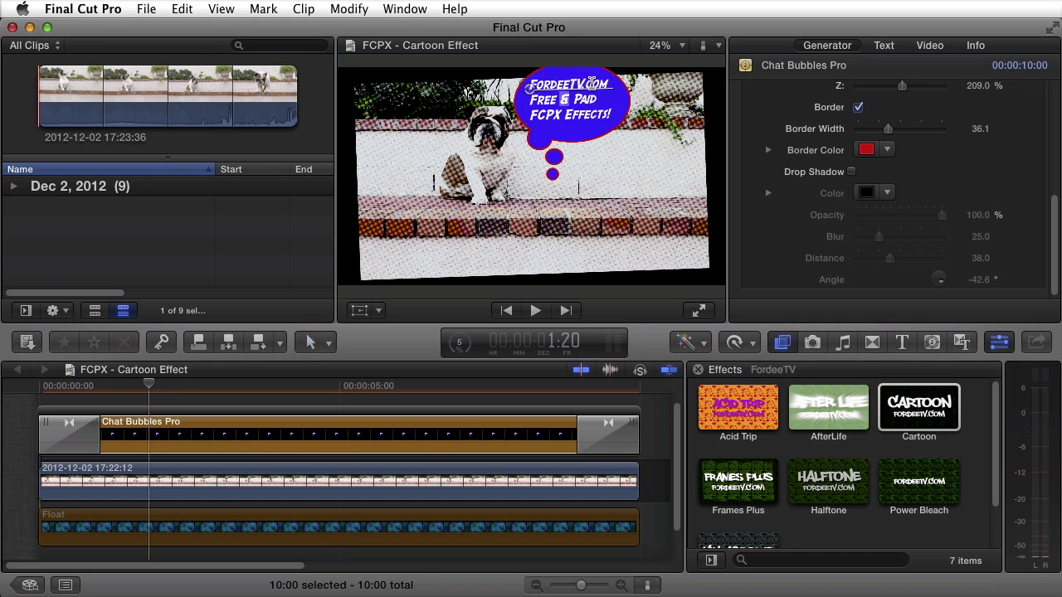
Step: Show the caption's Text settings, trying size 63 before reverting to 32
click(881, 46)
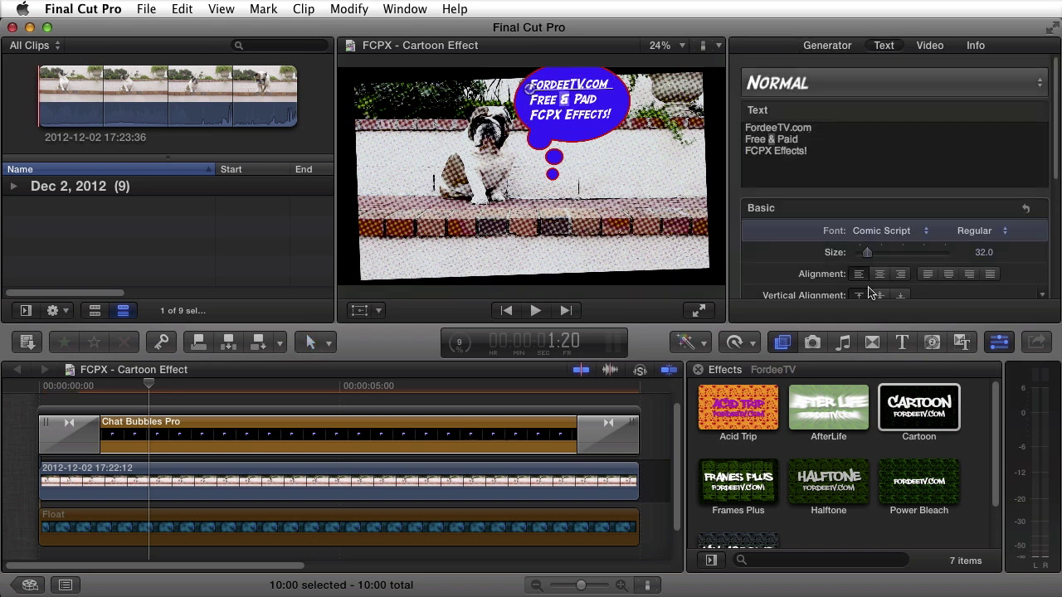
mouse_move(869, 258)
mouse_down()
mouse_move(896, 258)
mouse_move(876, 258)
mouse_up()
key(super+z)
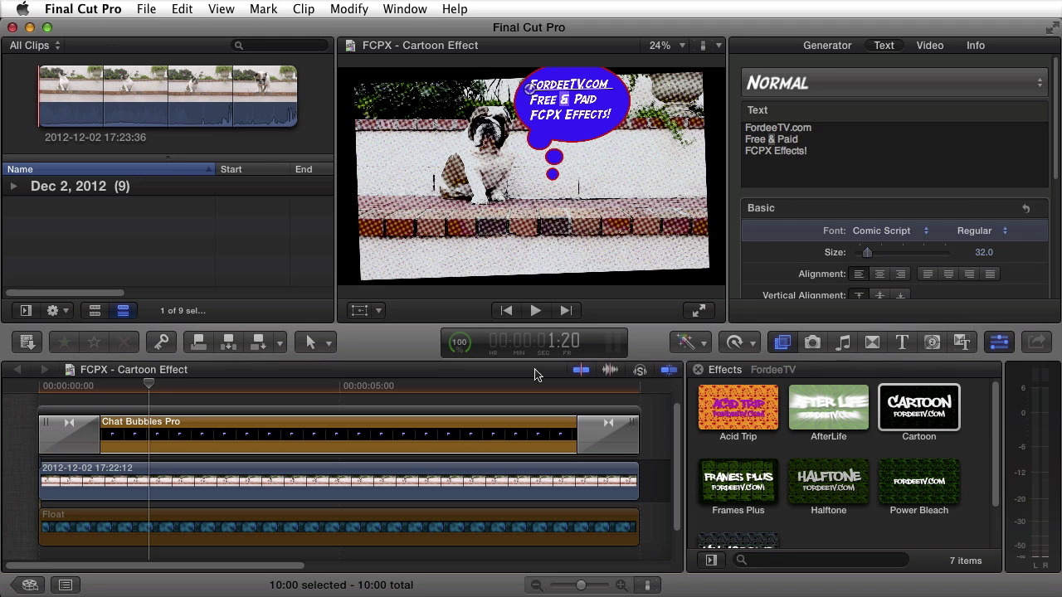
Step: Play the project from 00:00:01:23 to 00:00:04:23 to preview the animated bubble
click(99, 387)
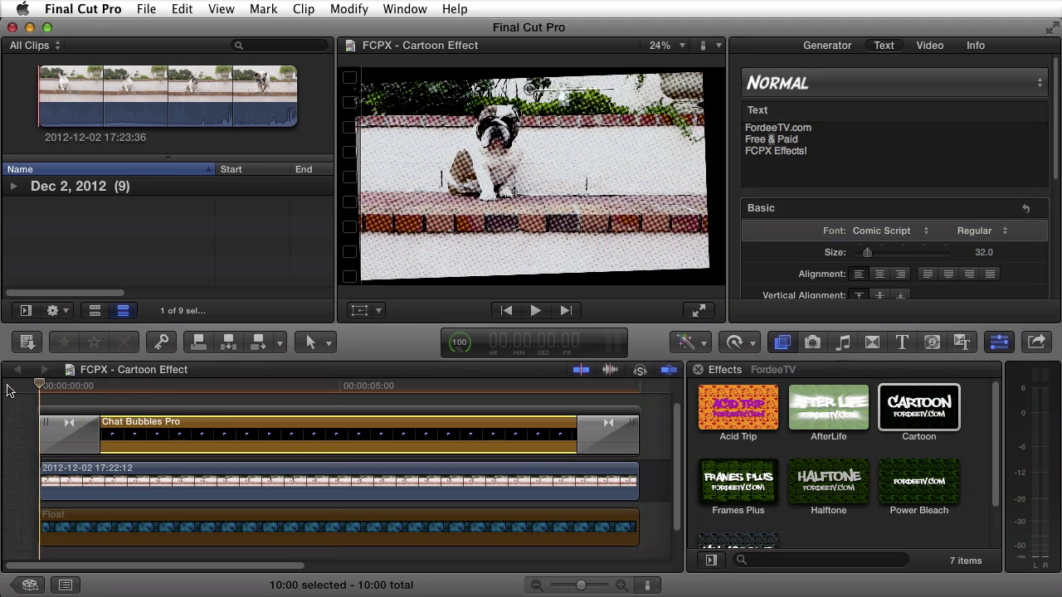
click(158, 388)
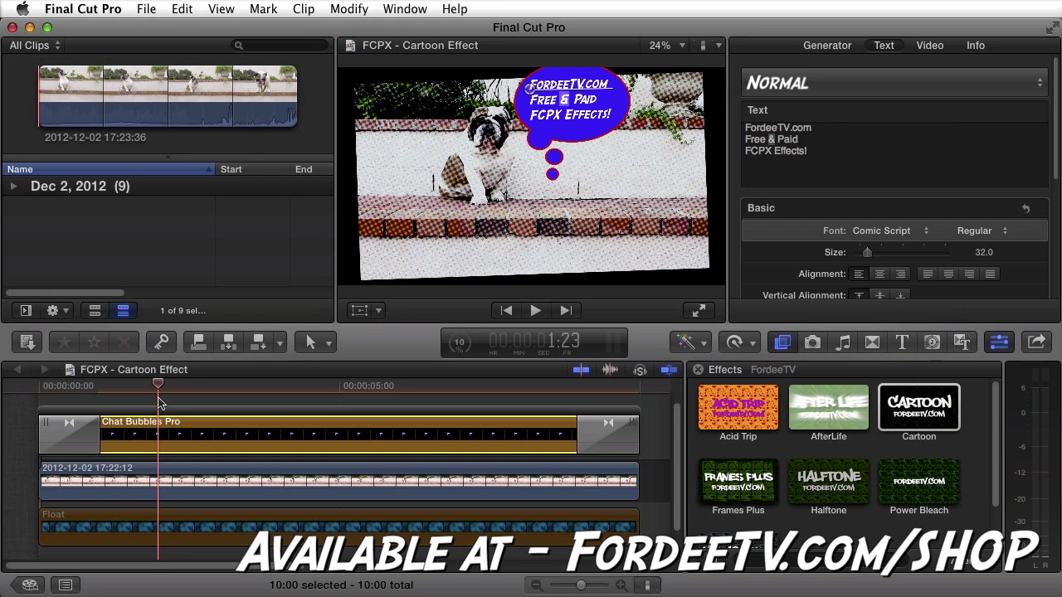
key(space)
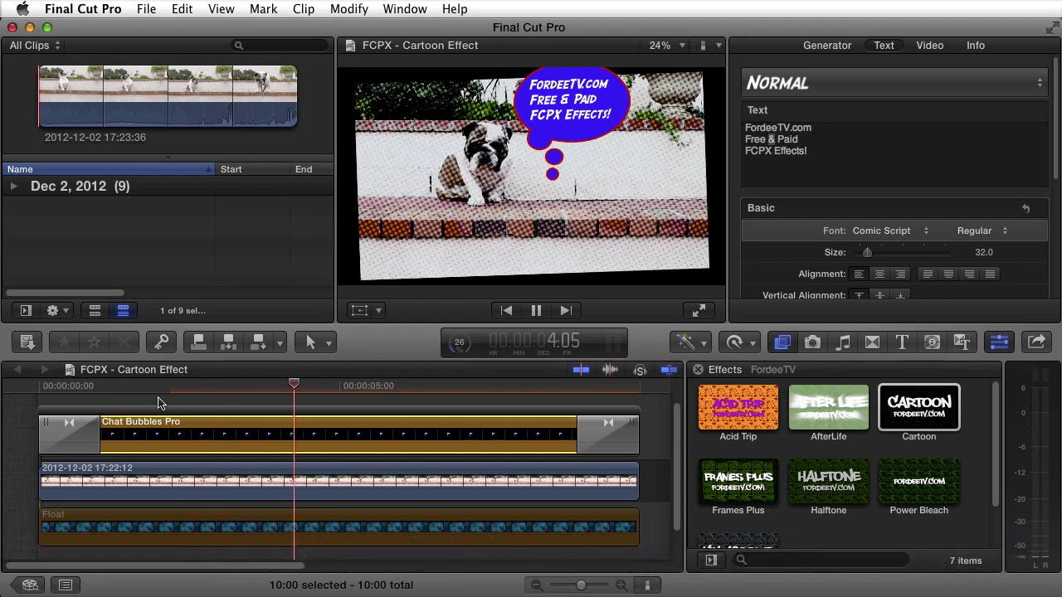
key(space)
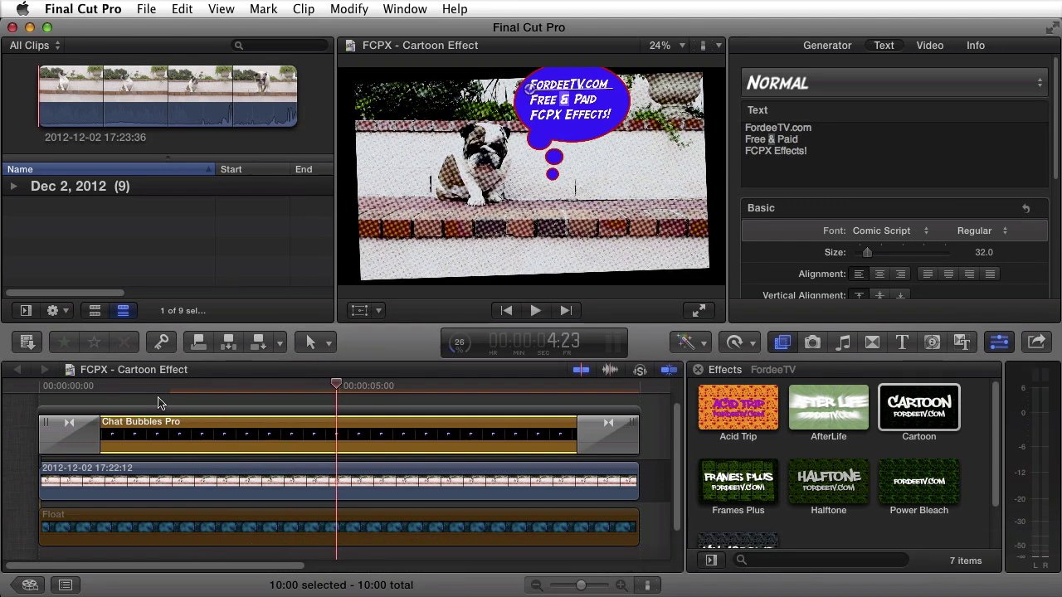